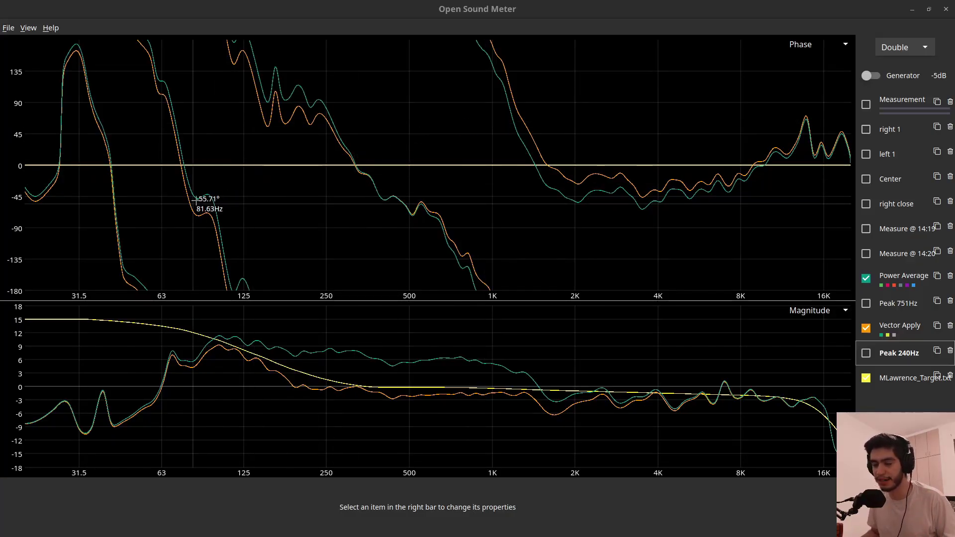
Add an Equalizer source, view its curve, then delete it again
left_click(9, 28)
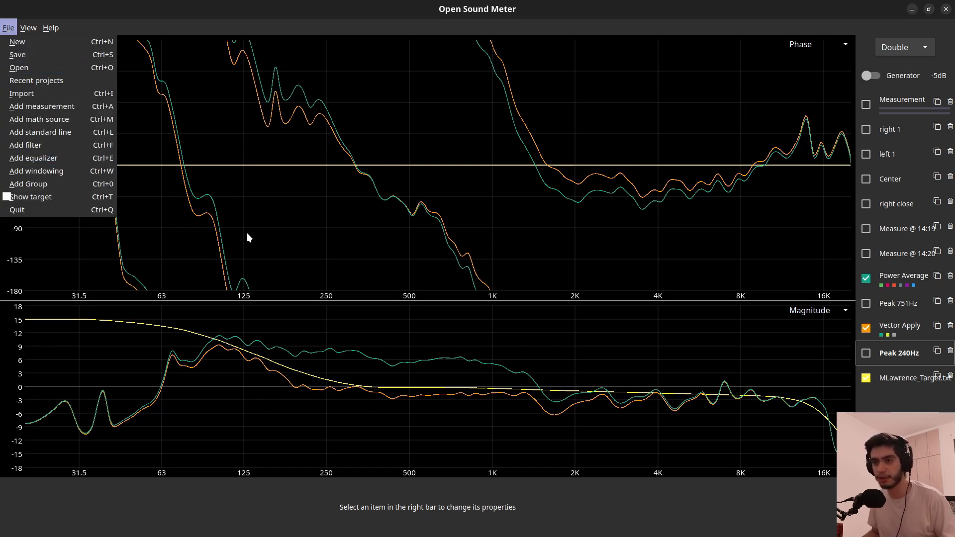
key("Escape")
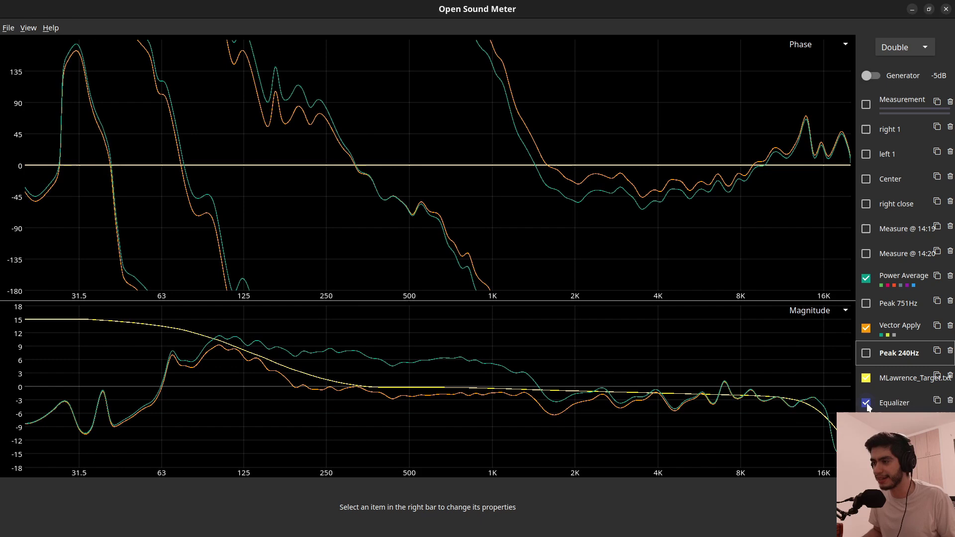
left_click(895, 404)
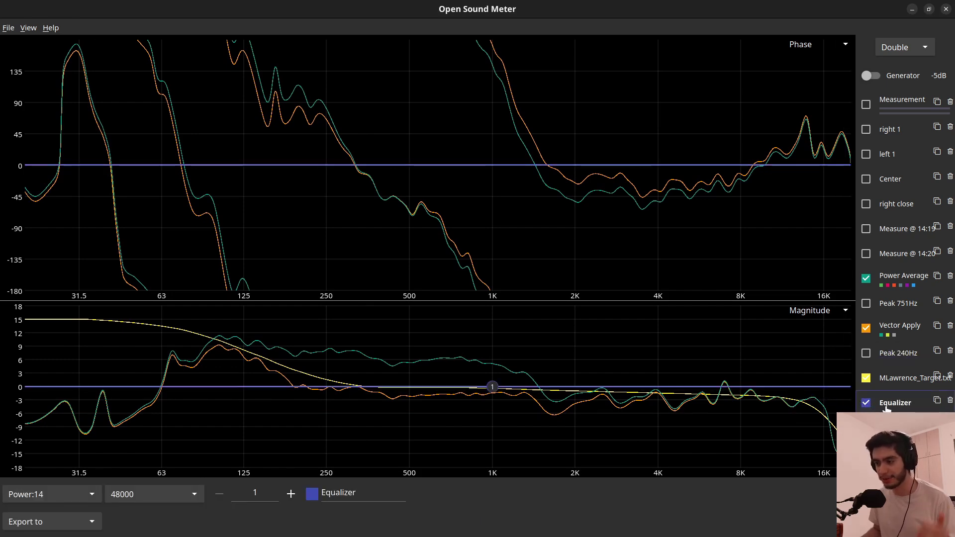
left_click(950, 404)
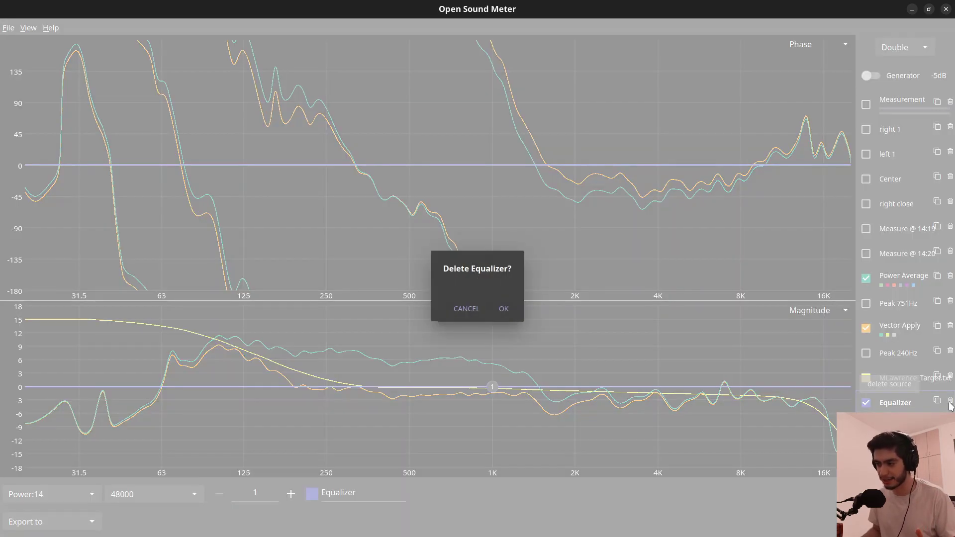
left_click(508, 310)
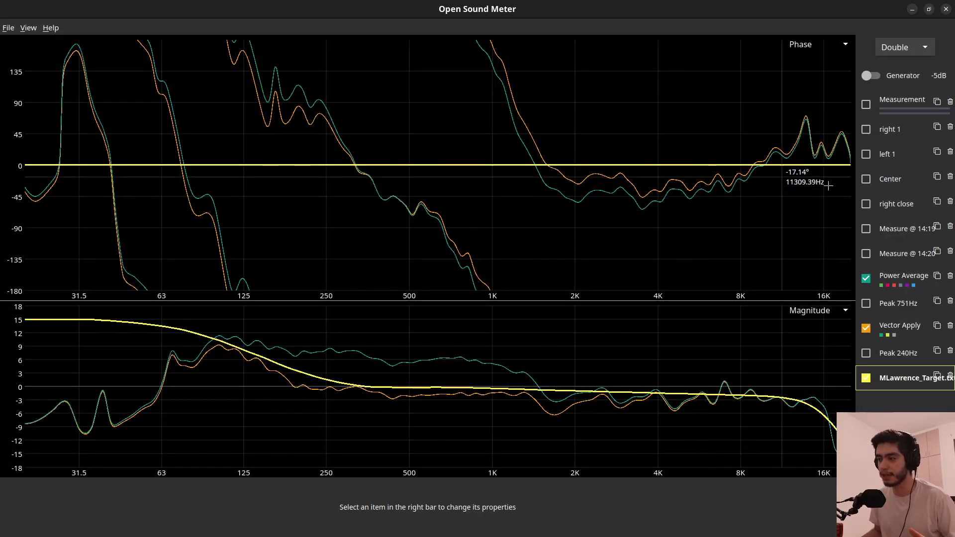
Show the Peak 240Hz trace and review Vector Apply's source inputs, leaving them unchanged
left_click(901, 278)
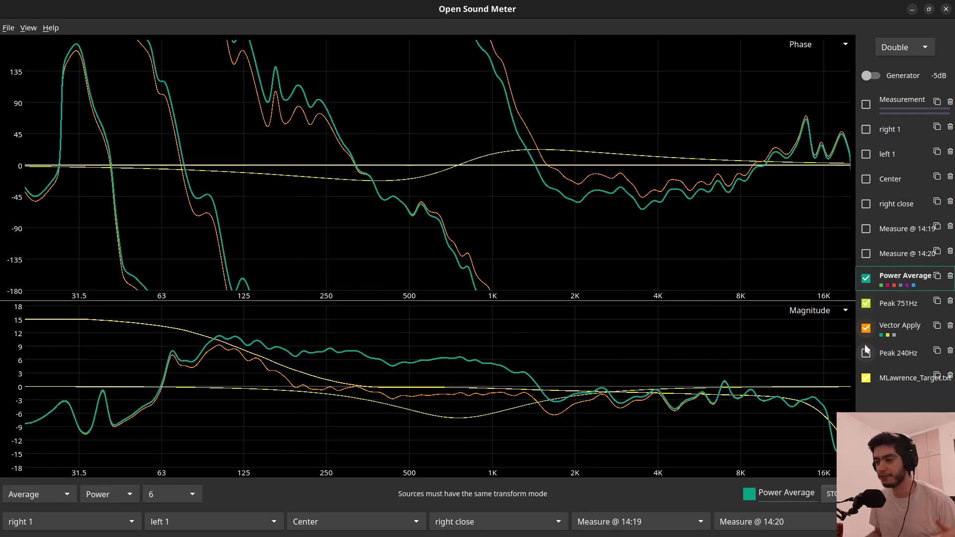
left_click(866, 353)
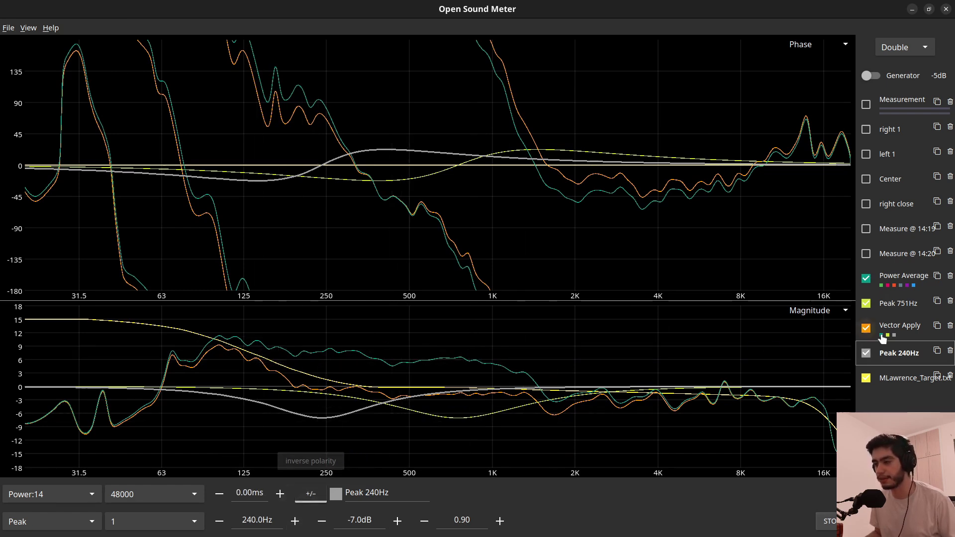
left_click(899, 303)
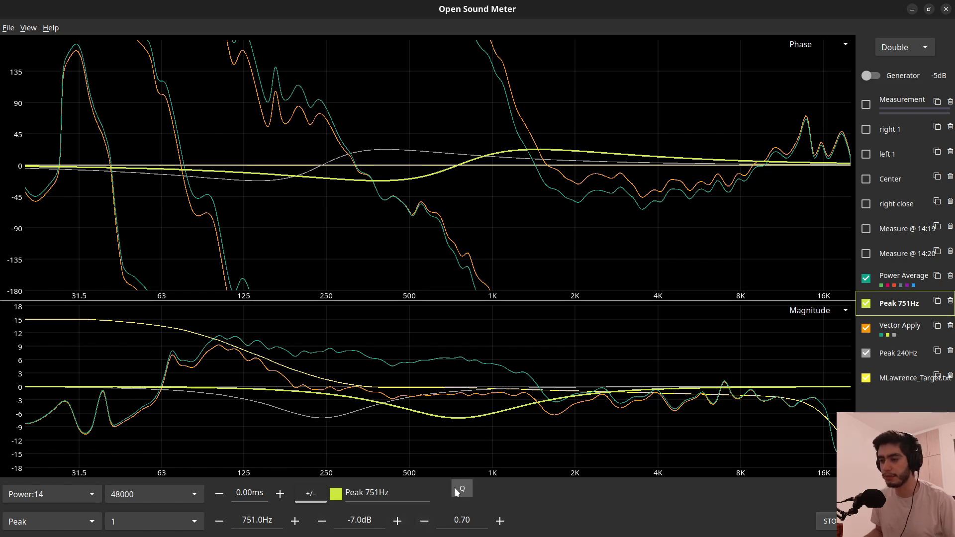
left_click(452, 406)
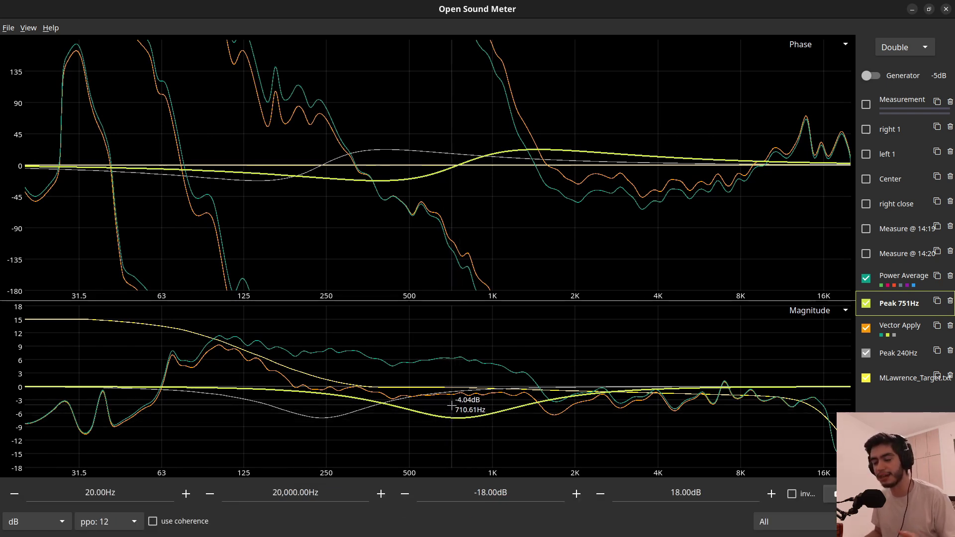
left_click(900, 325)
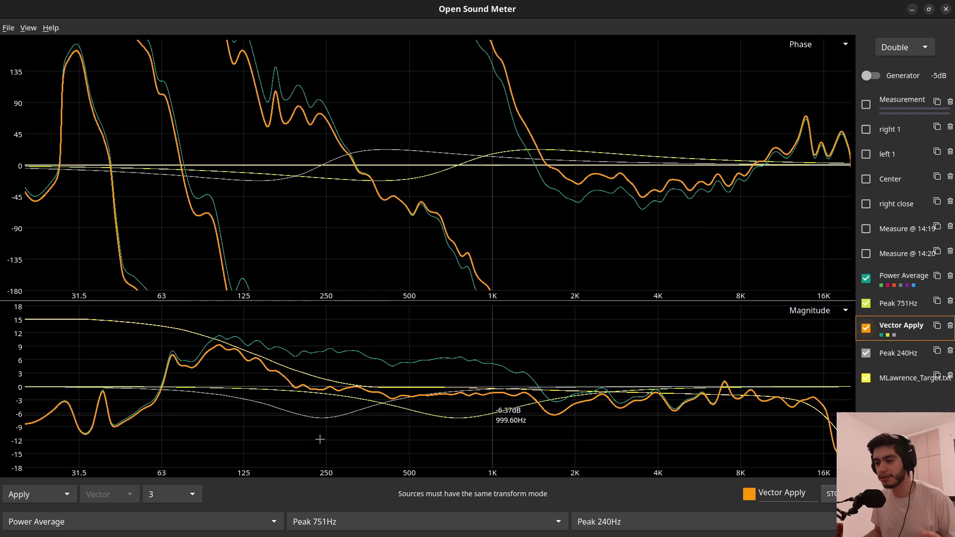
left_click(358, 521)
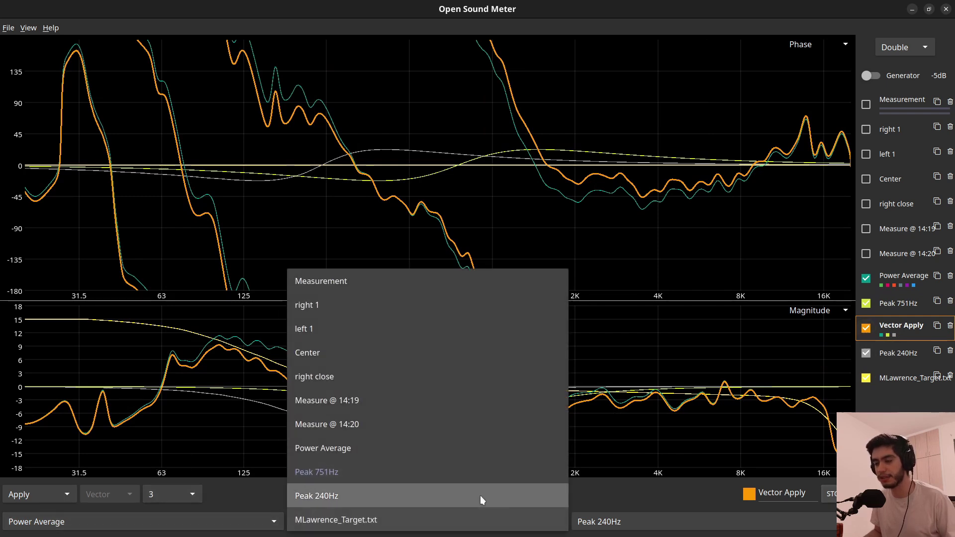
left_click(623, 495)
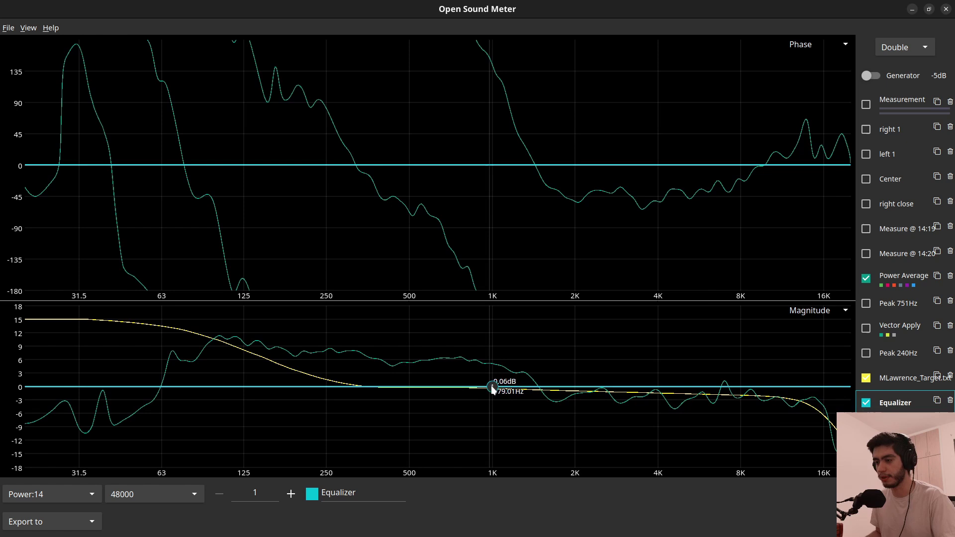
Place bands: cuts near 1.9 kHz and 800 Hz, boosts near 430 Hz and 4.9 kHz
mouse_move(492, 388)
left_mouse_down()
mouse_move(569, 402)
mouse_move(519, 385)
mouse_move(550, 405)
left_mouse_up()
left_click(418, 440)
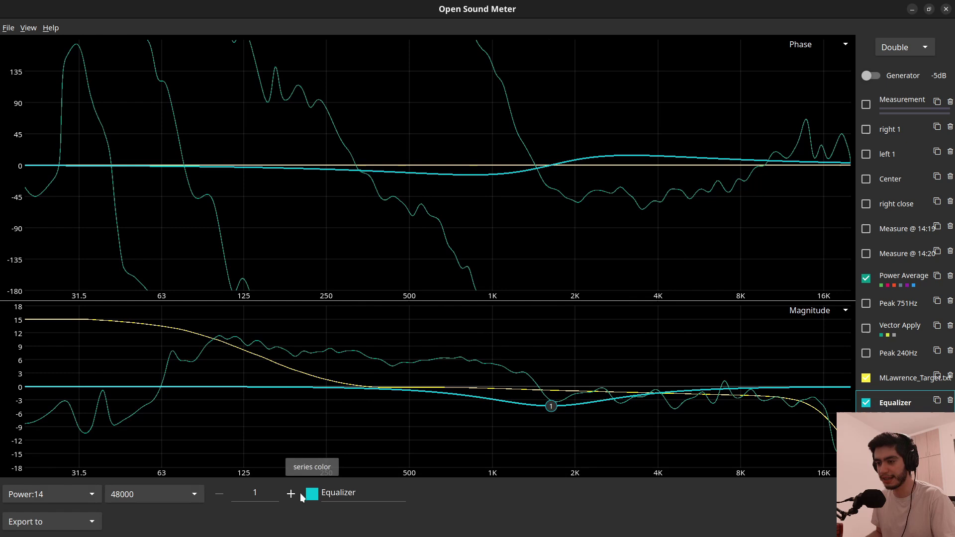
left_click_drag(433, 388, 391, 357)
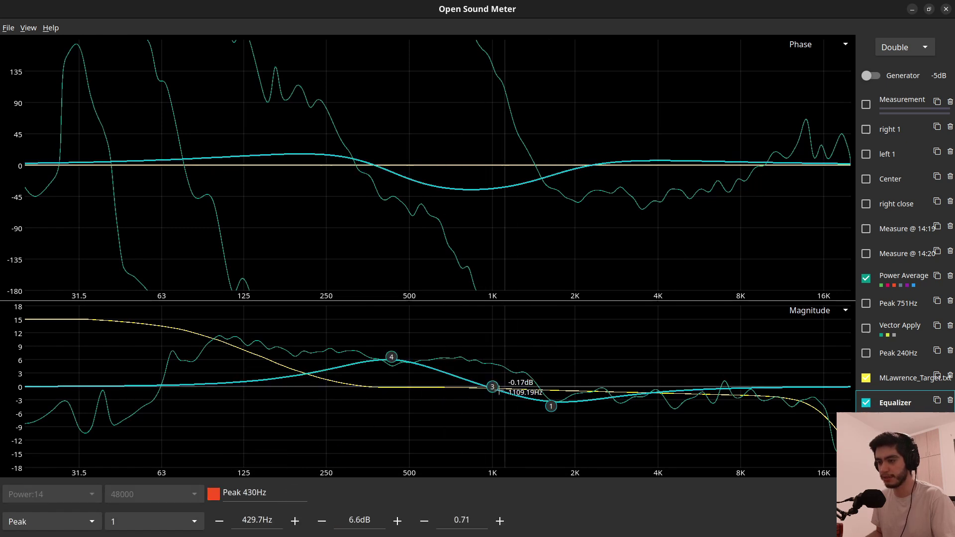
left_click_drag(492, 388, 469, 409)
left_click_drag(657, 388, 683, 340)
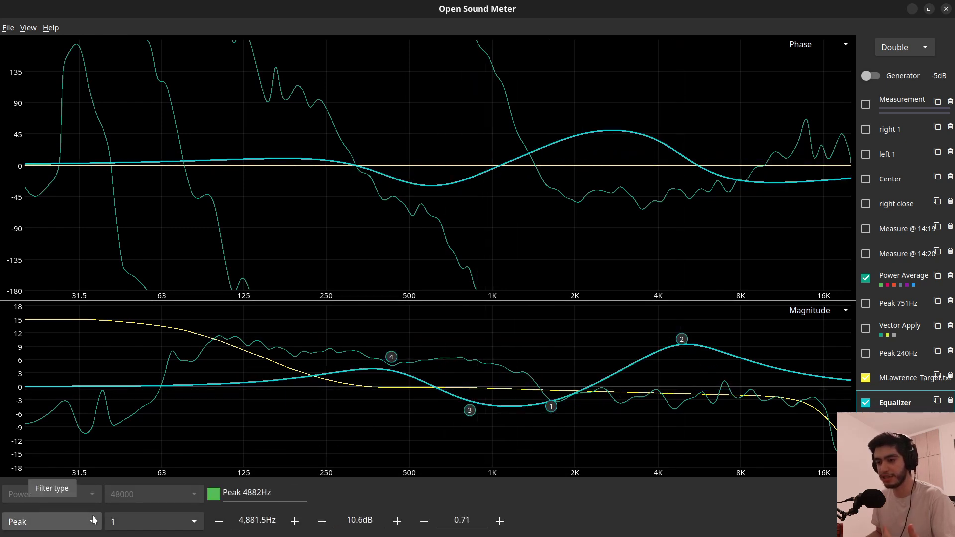
Switch the band through High Shelf, Butterworth LPF and 8th-order Linkwitz-Riley LPF
left_click(48, 521)
left_click(30, 448)
left_click(49, 521)
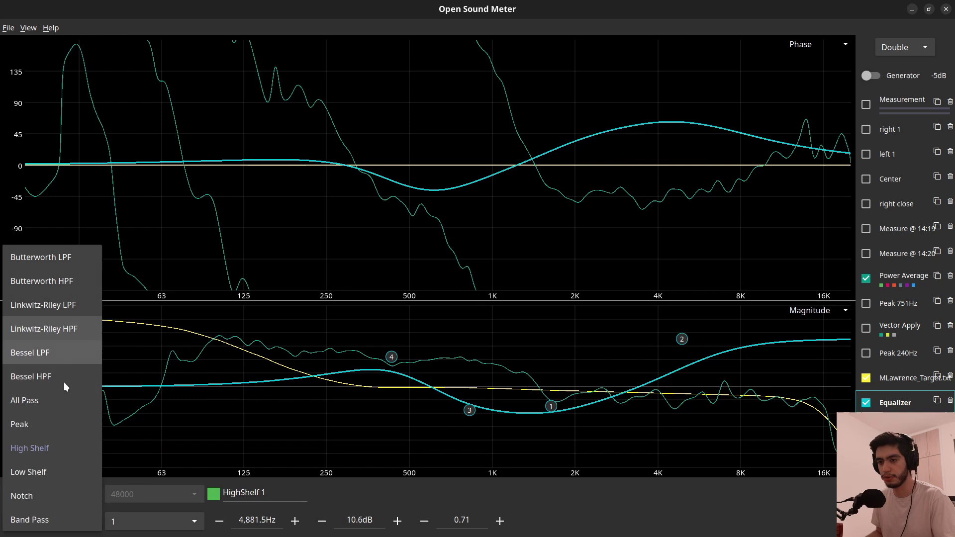
left_click(45, 258)
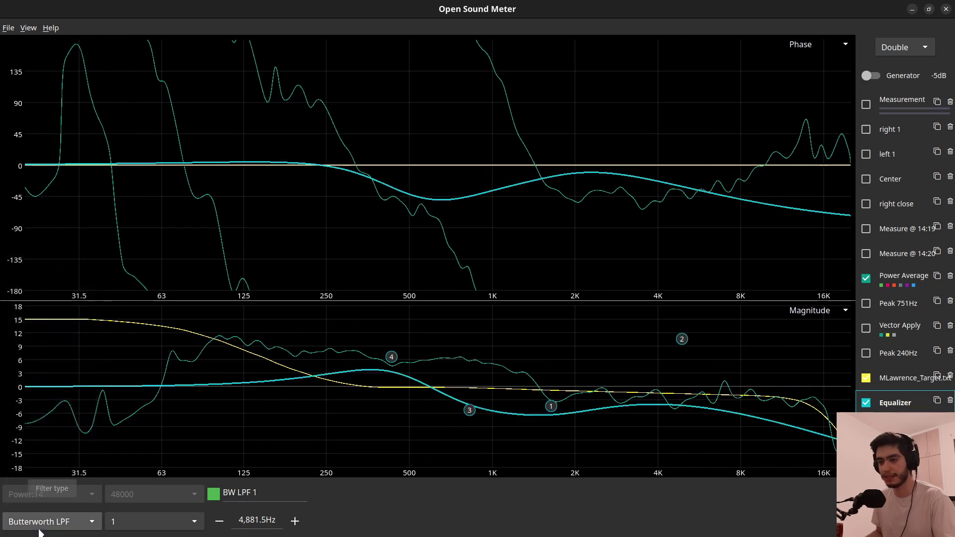
left_click(49, 522)
left_click(51, 306)
left_click(154, 521)
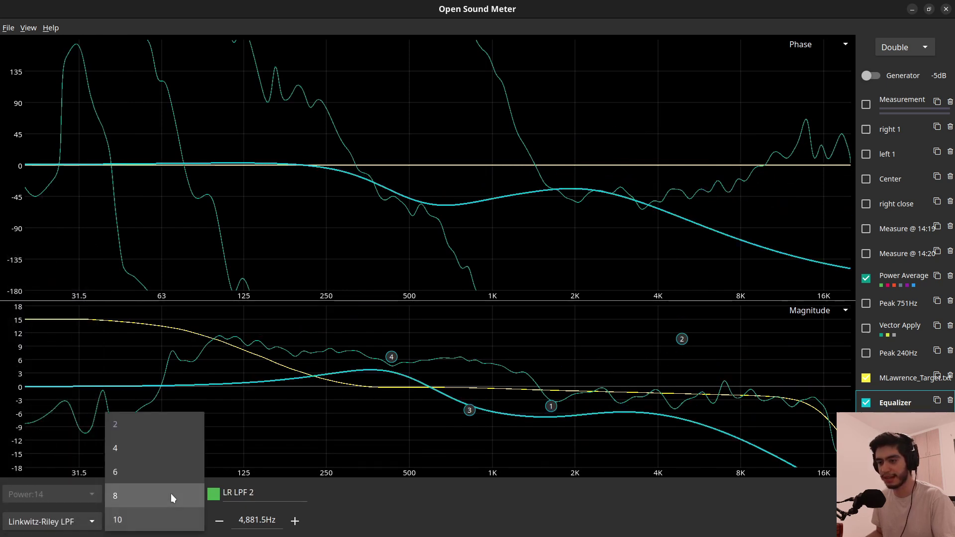
left_click(153, 493)
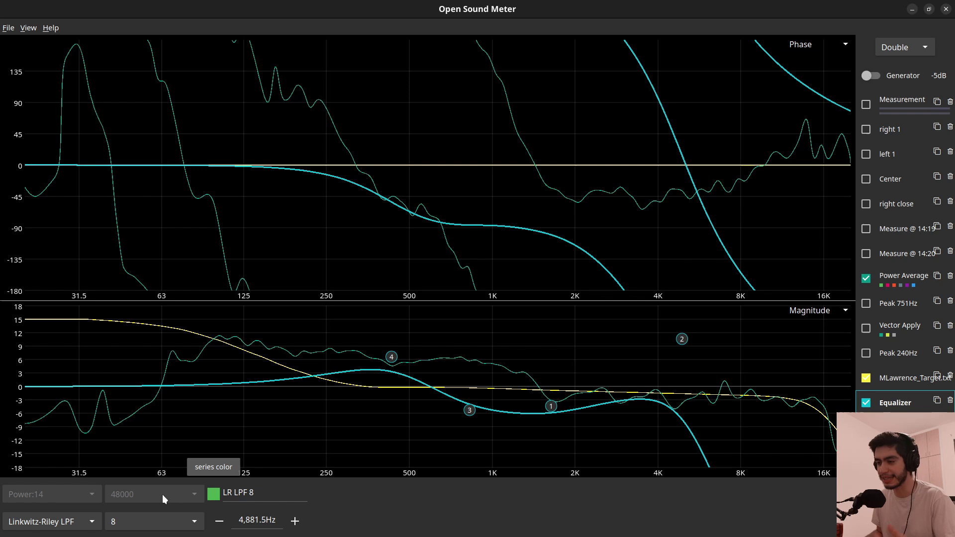
Make the band a Notch, then a Band Pass shifted down near 738 Hz
left_click(48, 521)
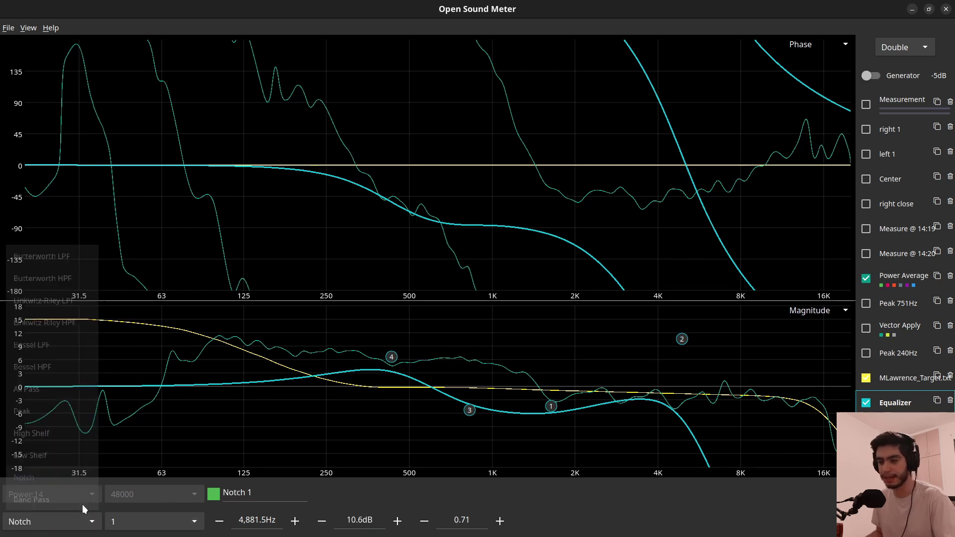
left_click(45, 478)
left_click(82, 521)
left_click(45, 516)
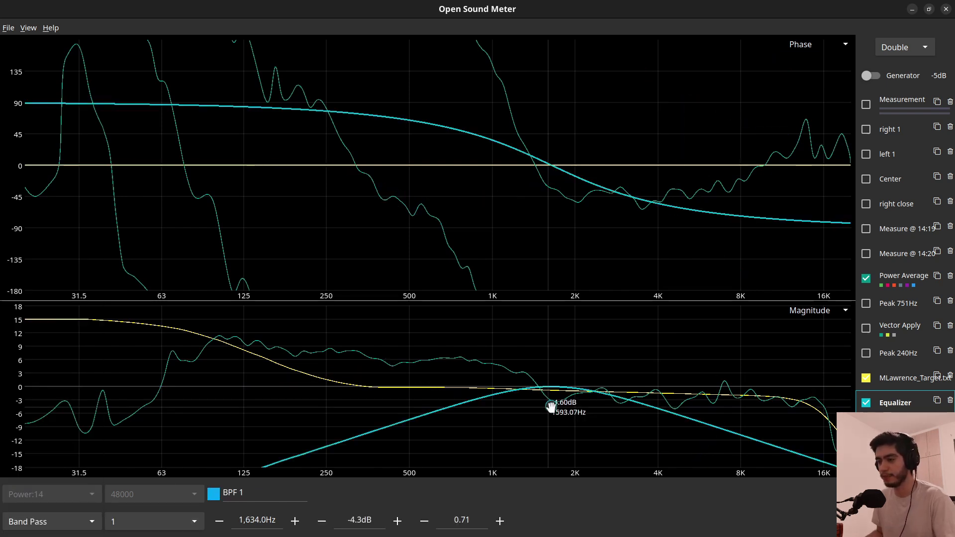
mouse_move(550, 406)
left_mouse_down()
mouse_move(401, 398)
mouse_move(454, 402)
left_mouse_up()
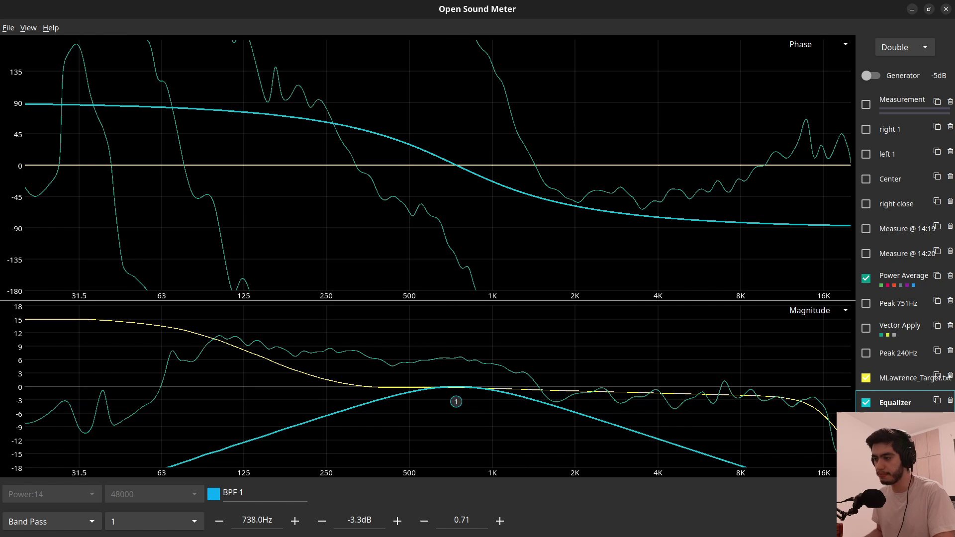
Add a math source that applies the Equalizer to Power Average
left_click(9, 28)
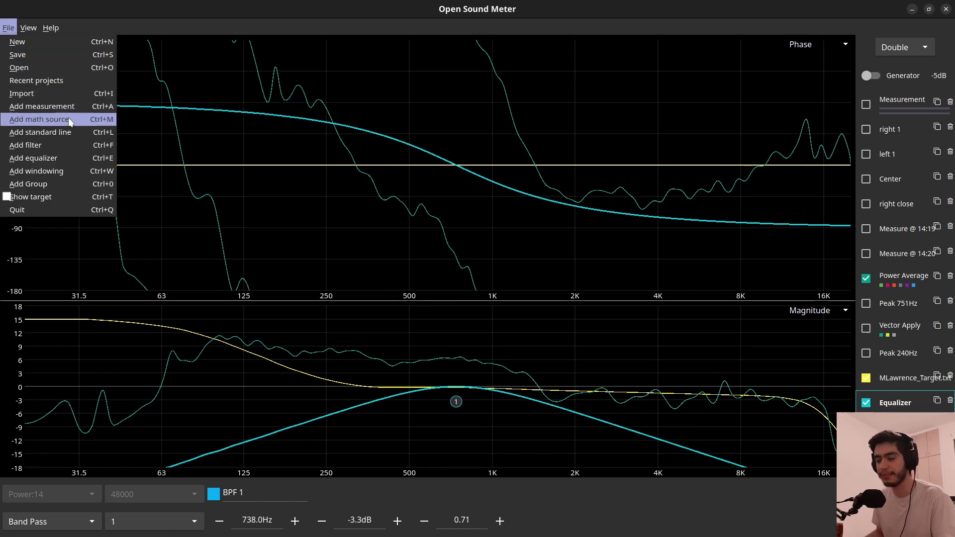
left_click(39, 120)
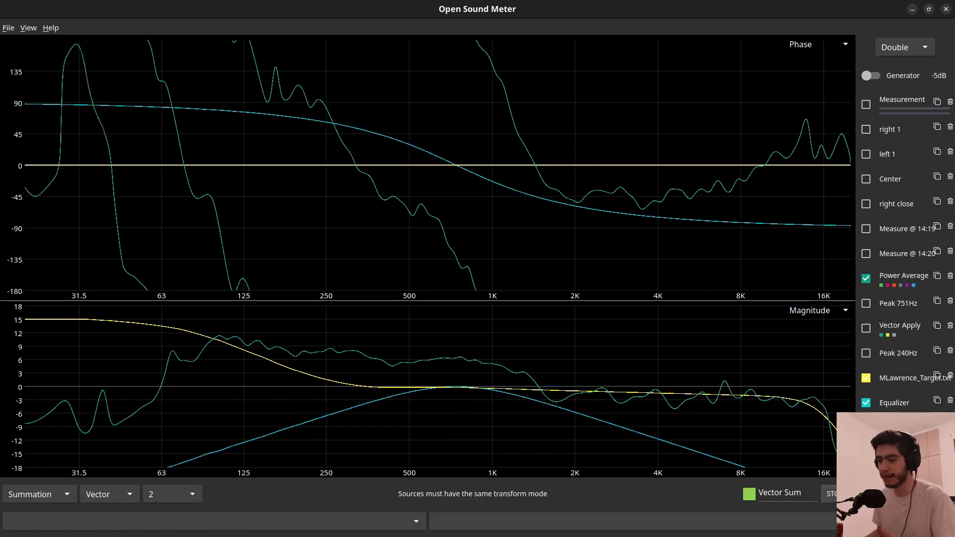
left_click(42, 495)
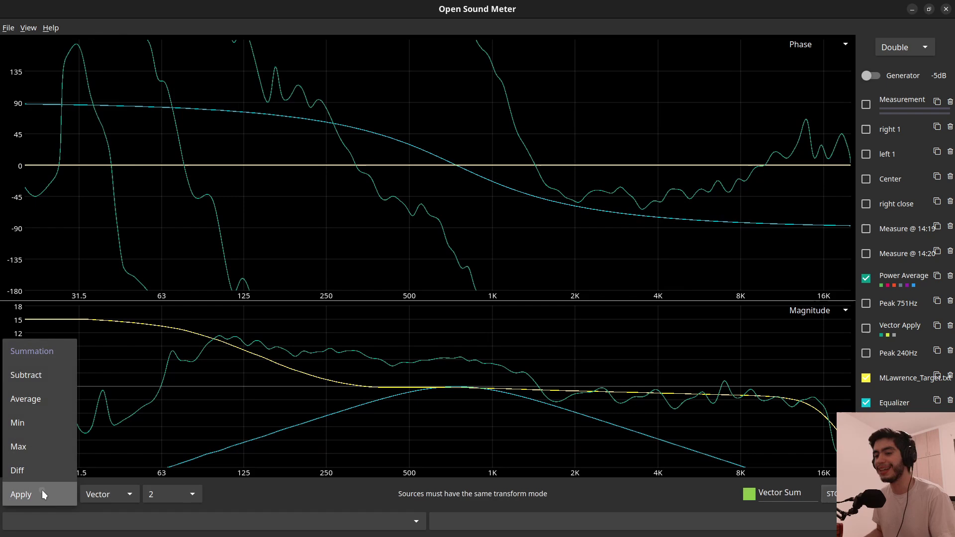
left_click(43, 490)
left_click(81, 522)
left_click(39, 400)
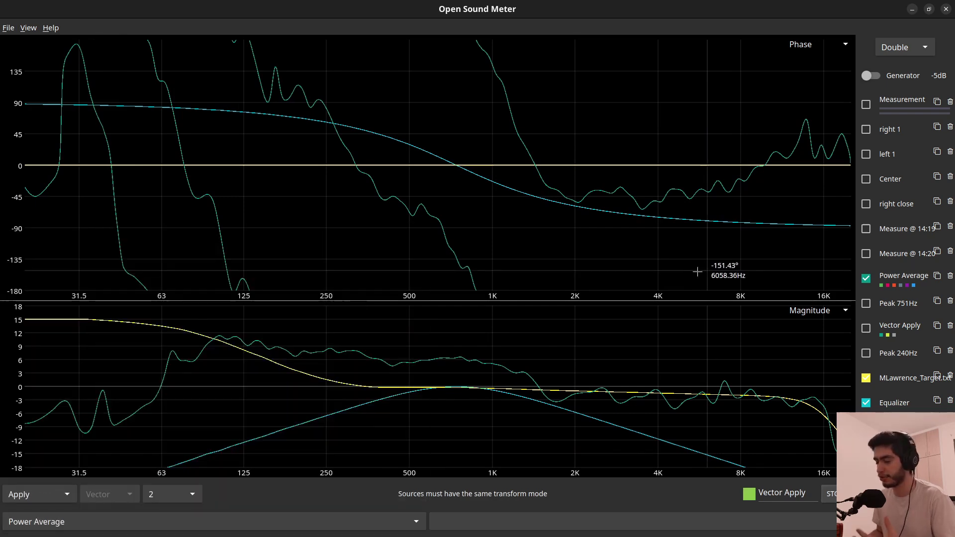
left_click(448, 522)
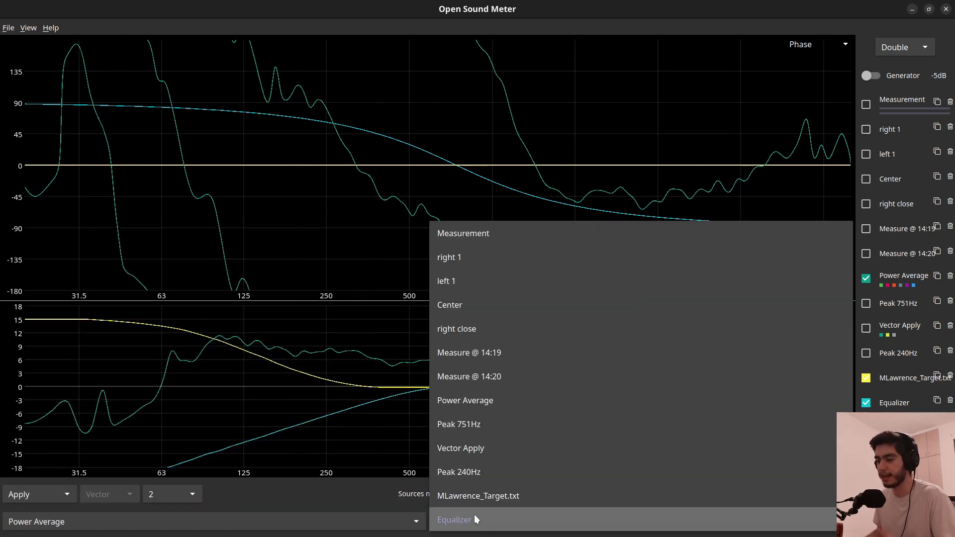
left_click(452, 521)
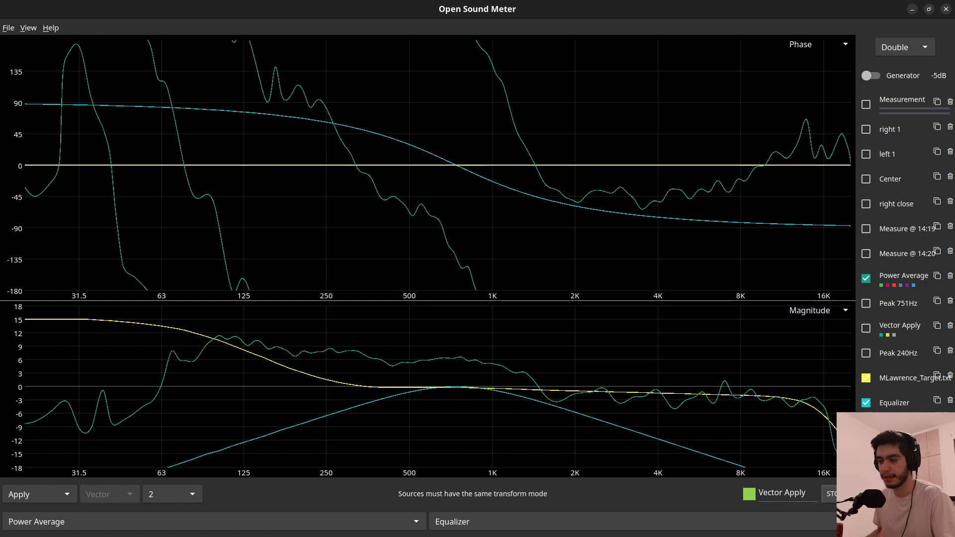
Raise the band-pass filter's Q to about 1
left_click(895, 403)
left_click(500, 520)
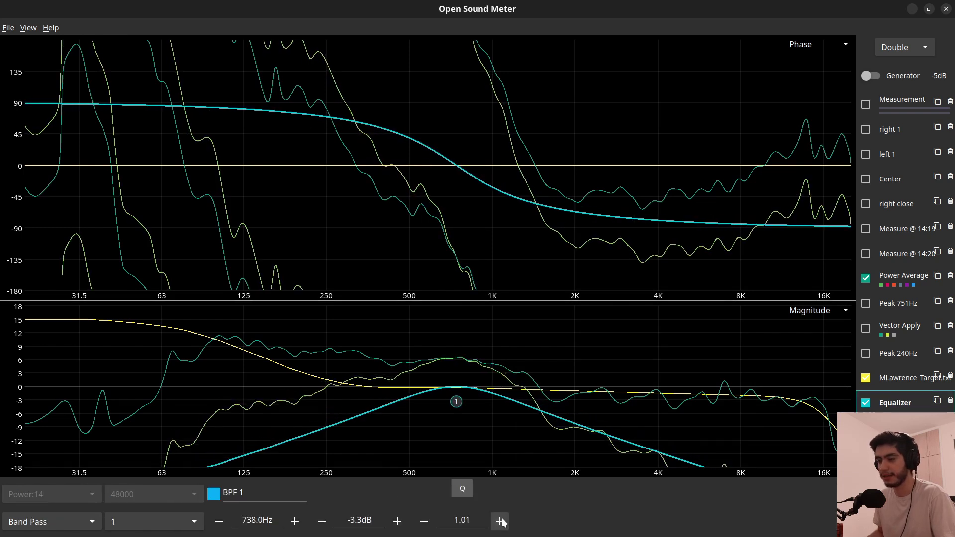
left_click(501, 520)
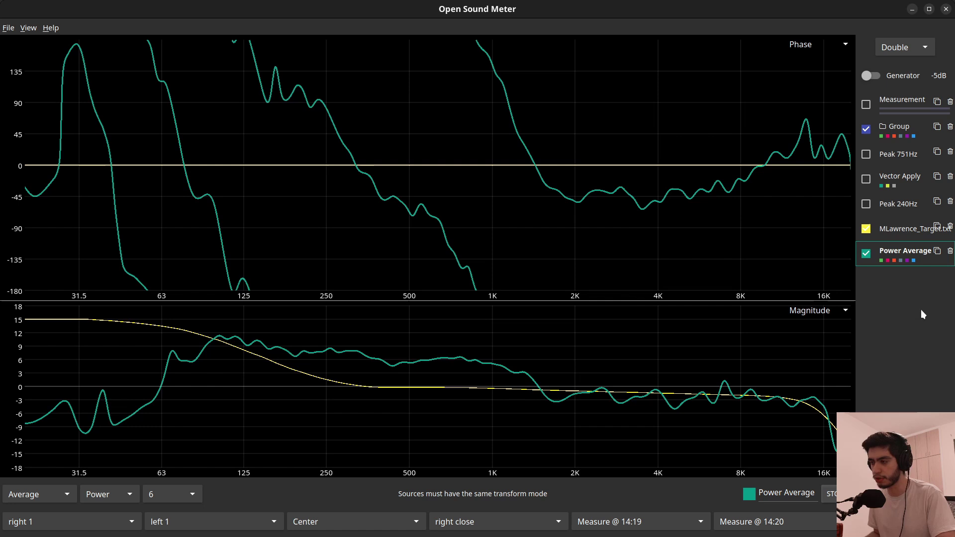
Add a new Equalizer and a Vector Sum trace with Ctrl+E and Ctrl+M
key("ctrl+e")
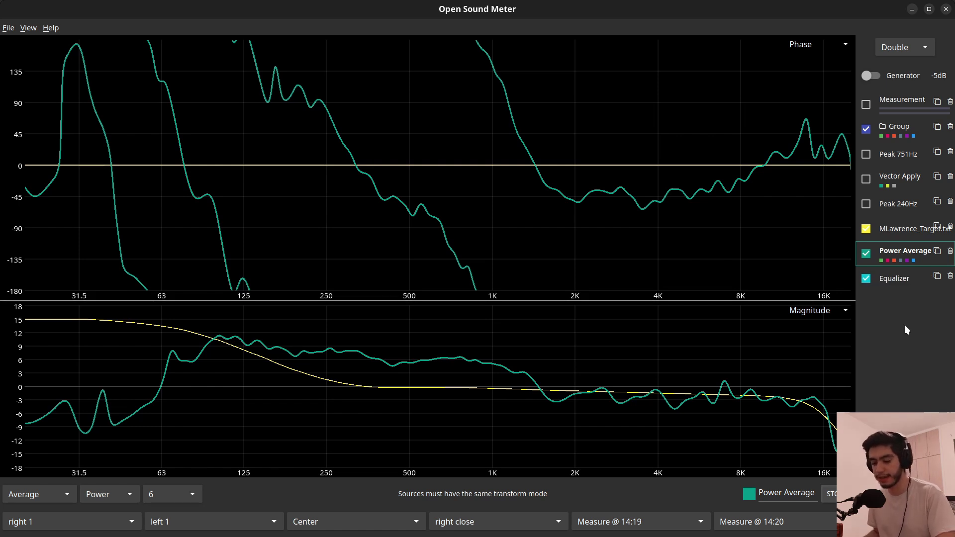
key("ctrl+m")
left_click(905, 306)
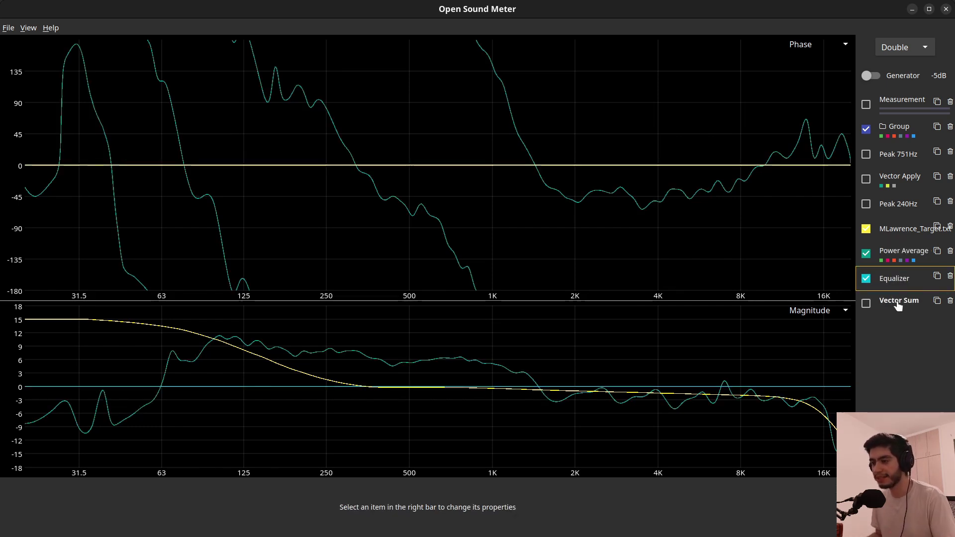
Set the Vector Sum to Apply the Equalizer to Power Average, and show it
left_click(56, 494)
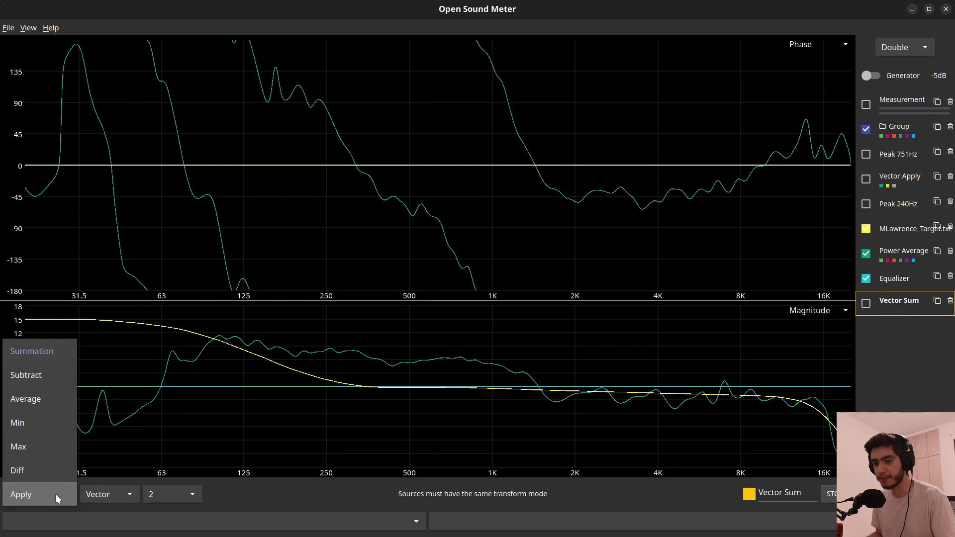
left_click(41, 497)
left_click(64, 520)
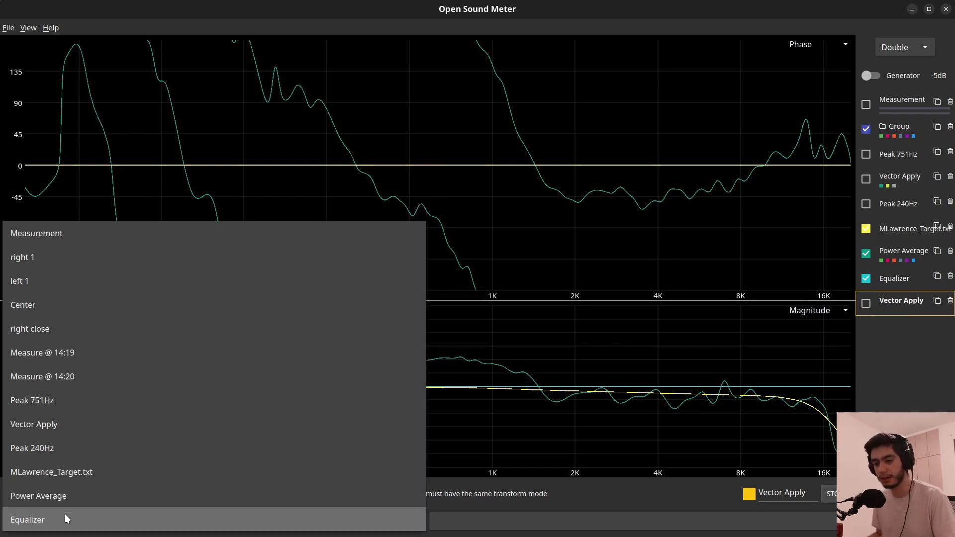
left_click(65, 498)
left_click(500, 520)
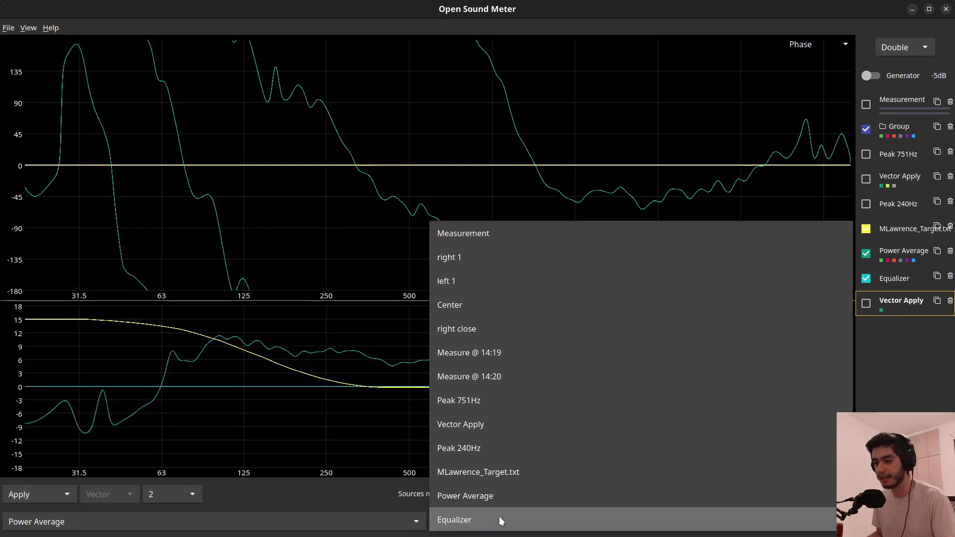
left_click(499, 516)
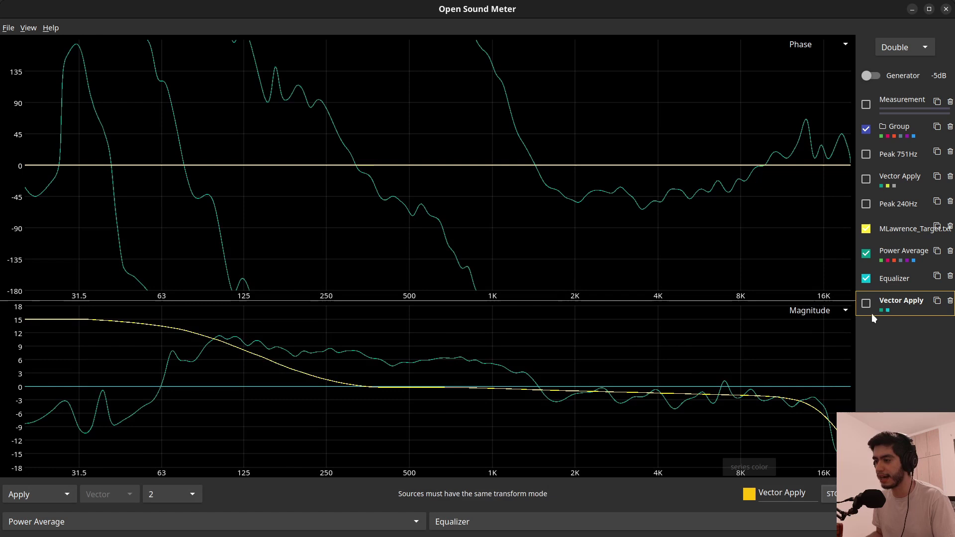
left_click(867, 303)
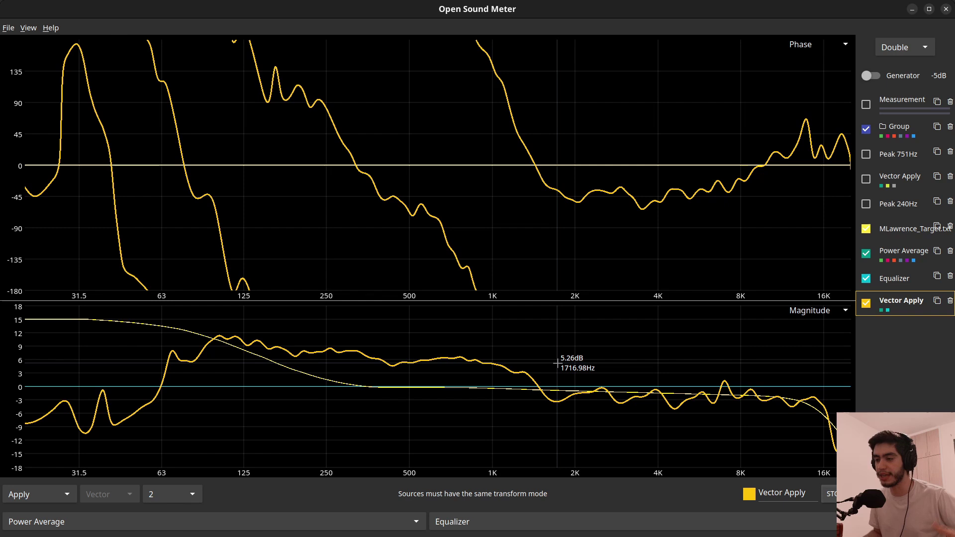
Add a narrowed peak cut to the Equalizer at about 670 Hz, -7 dB
left_click(895, 278)
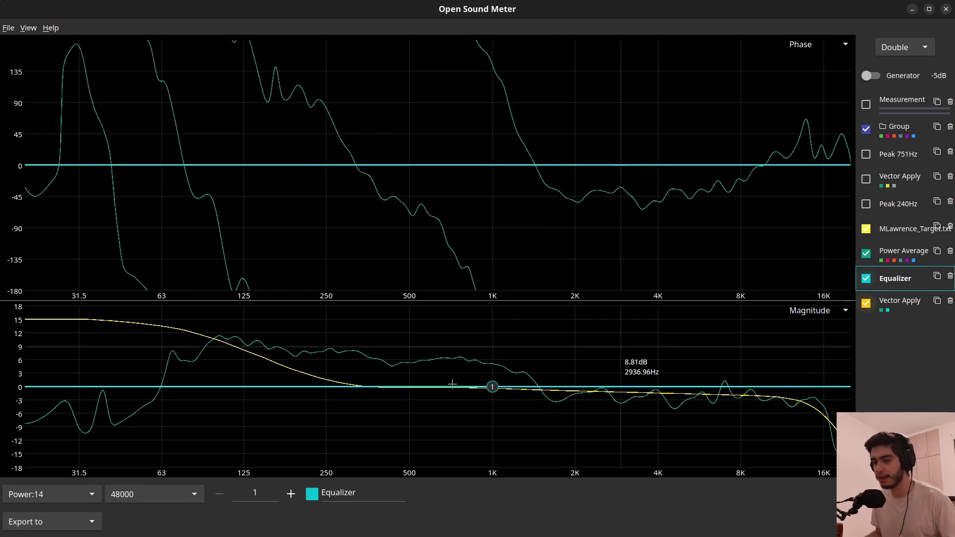
left_click(493, 386)
mouse_move(492, 386)
left_mouse_down()
mouse_move(430, 415)
mouse_move(452, 417)
left_mouse_up()
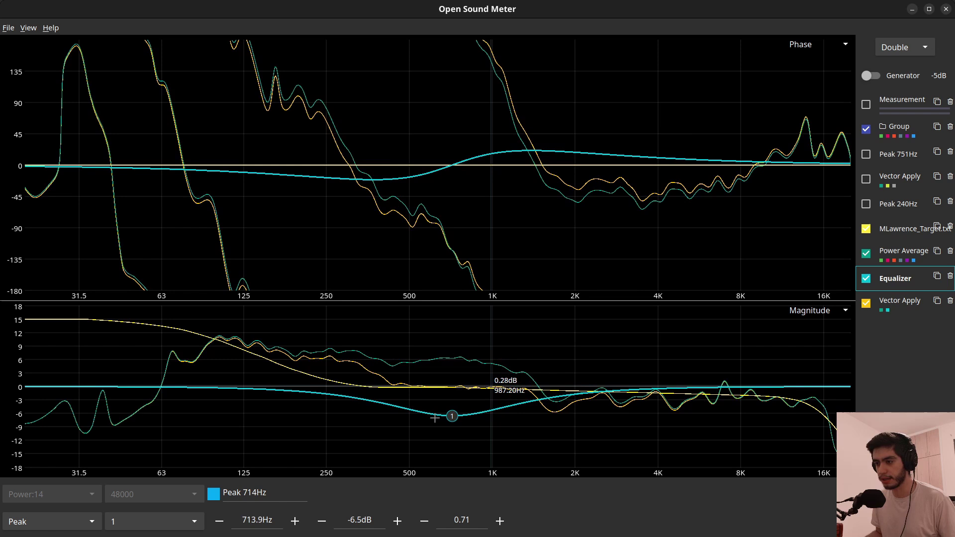
left_click(500, 520)
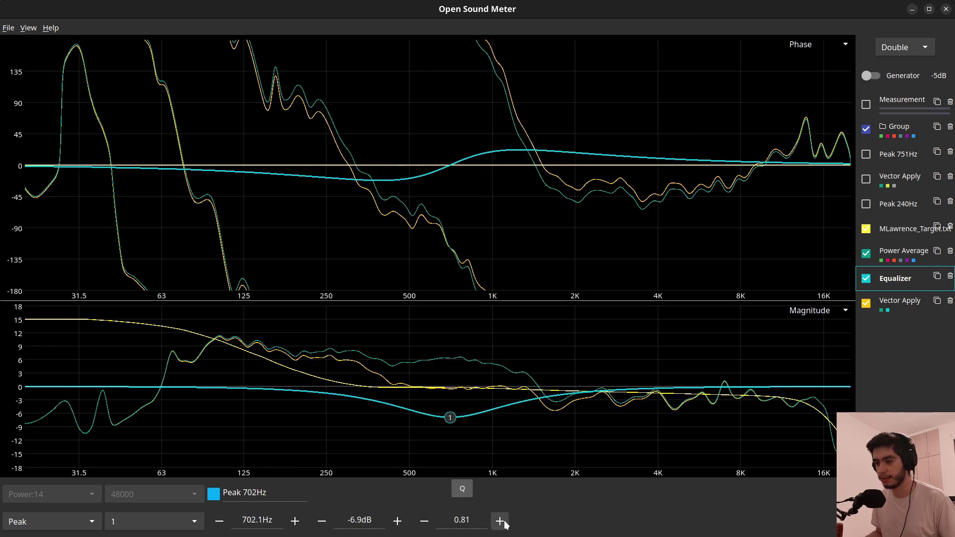
left_click_drag(450, 416, 445, 419)
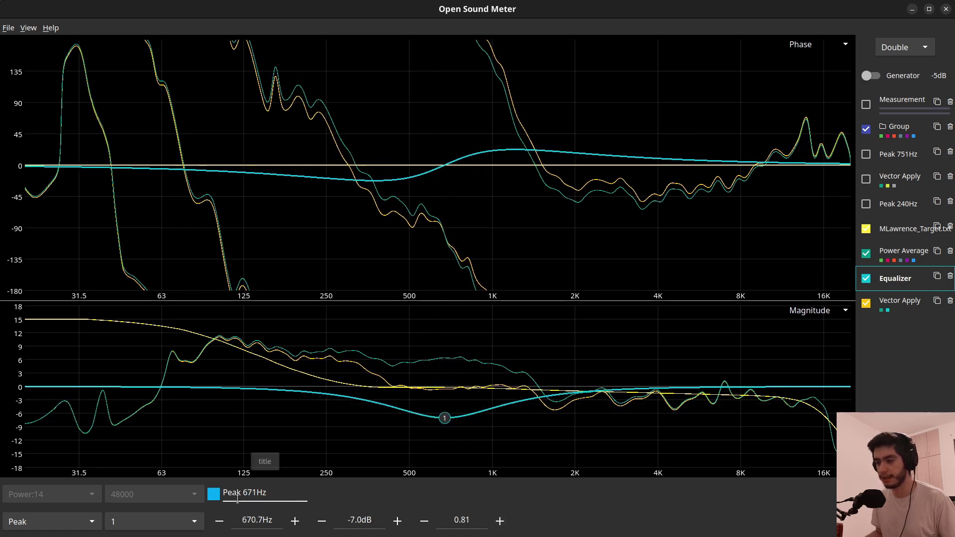
Add a second narrow cut near 261 Hz and retune the first to about 751 Hz
left_click(895, 278)
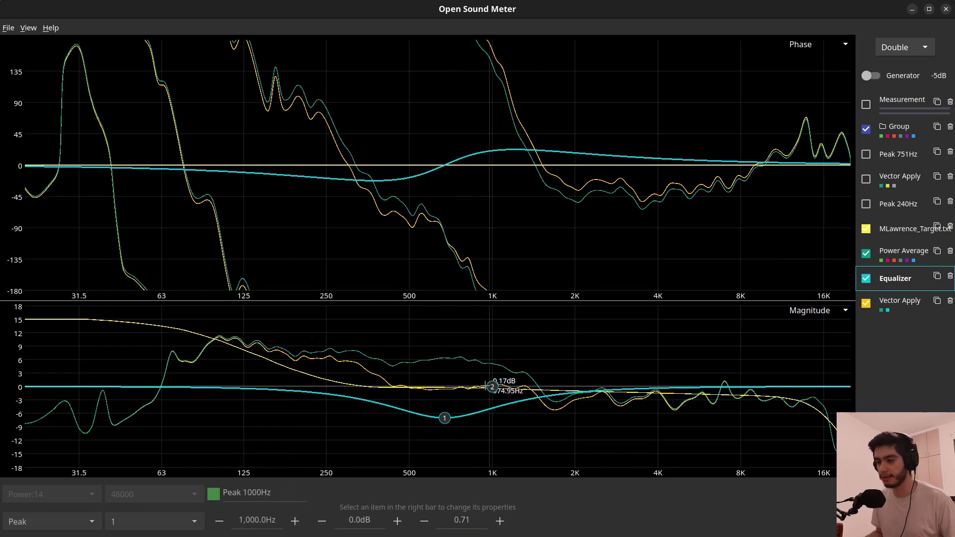
mouse_move(493, 386)
left_mouse_down()
mouse_move(321, 392)
mouse_move(308, 409)
left_mouse_up()
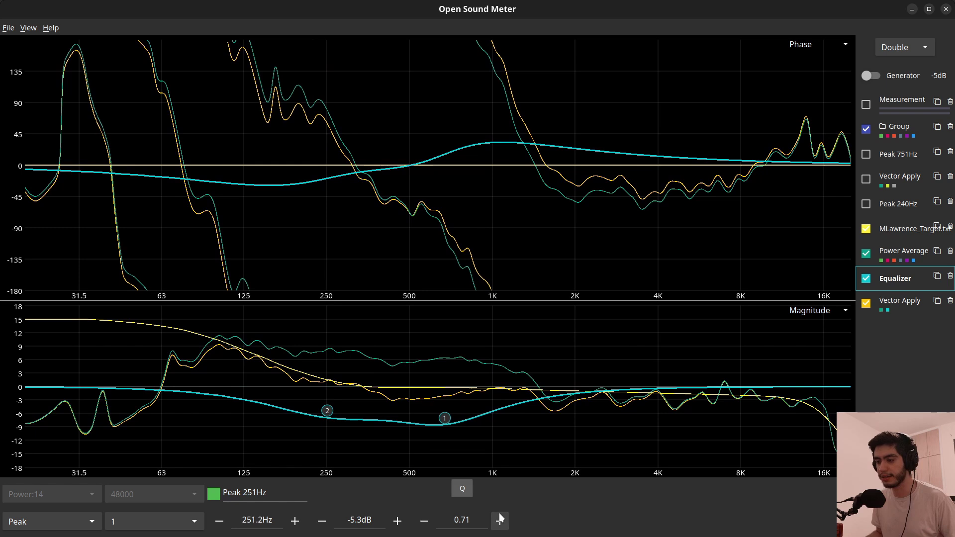
left_click(500, 520)
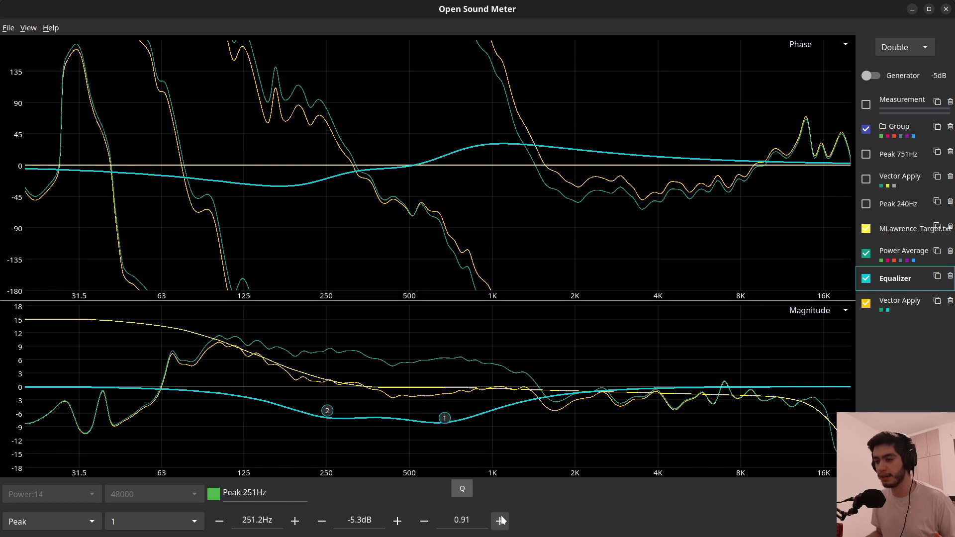
left_click(501, 520)
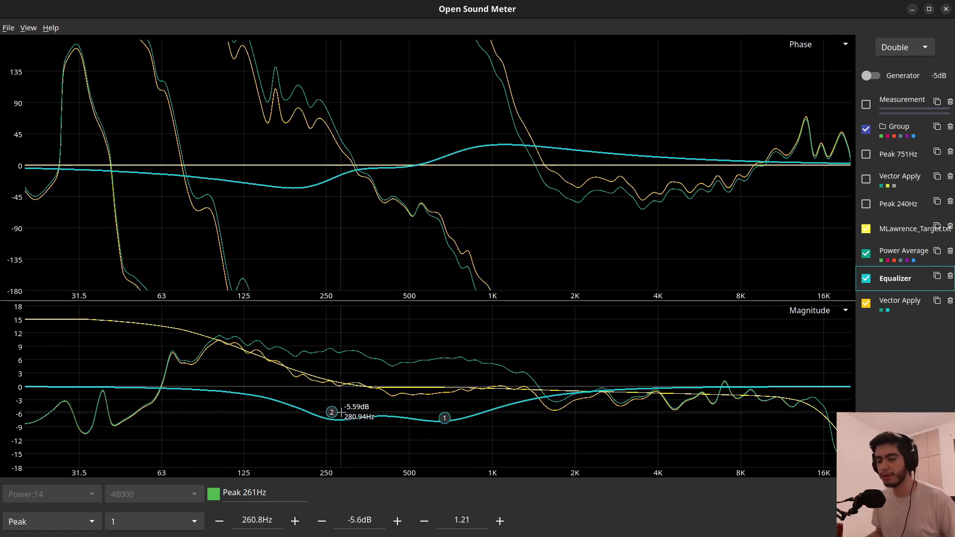
left_click_drag(327, 411, 331, 413)
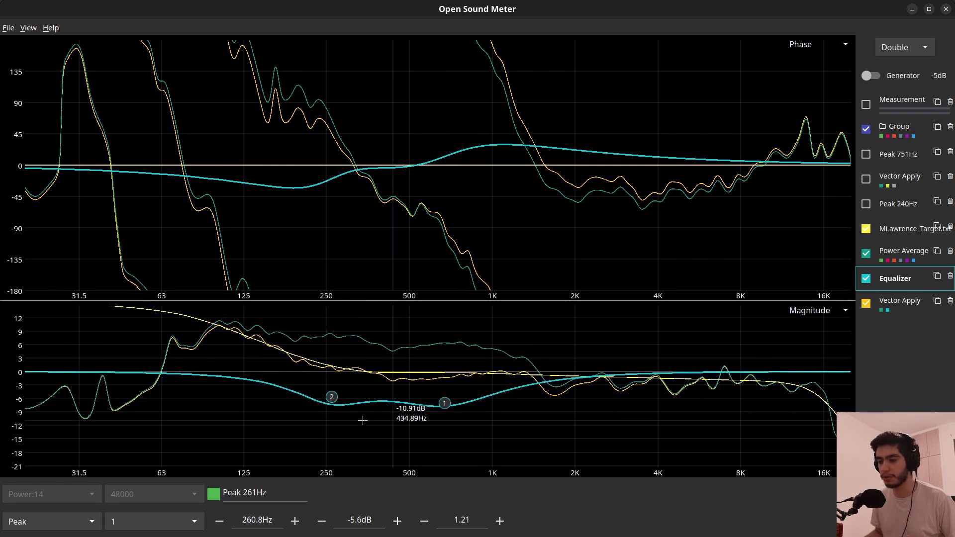
scroll(364, 420, "up", 3)
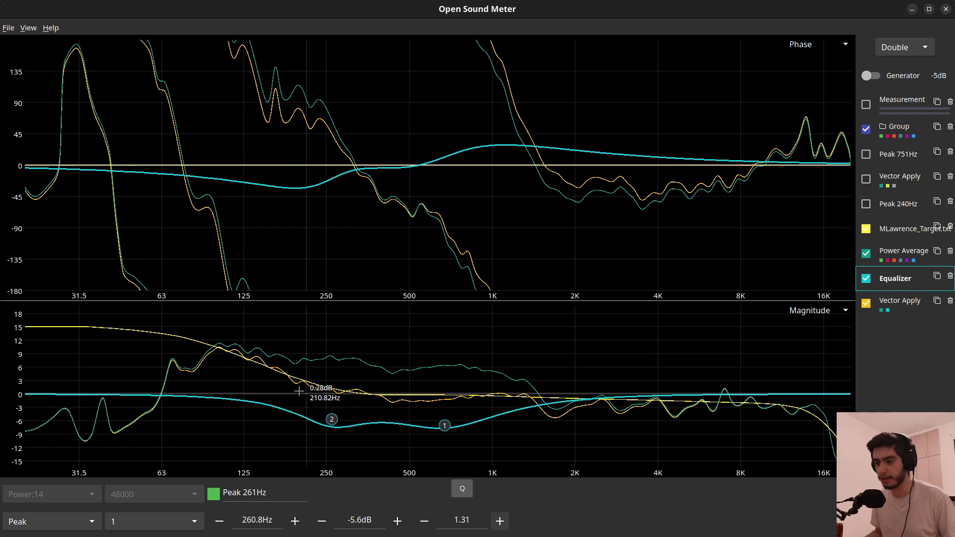
left_click_drag(444, 426, 457, 421)
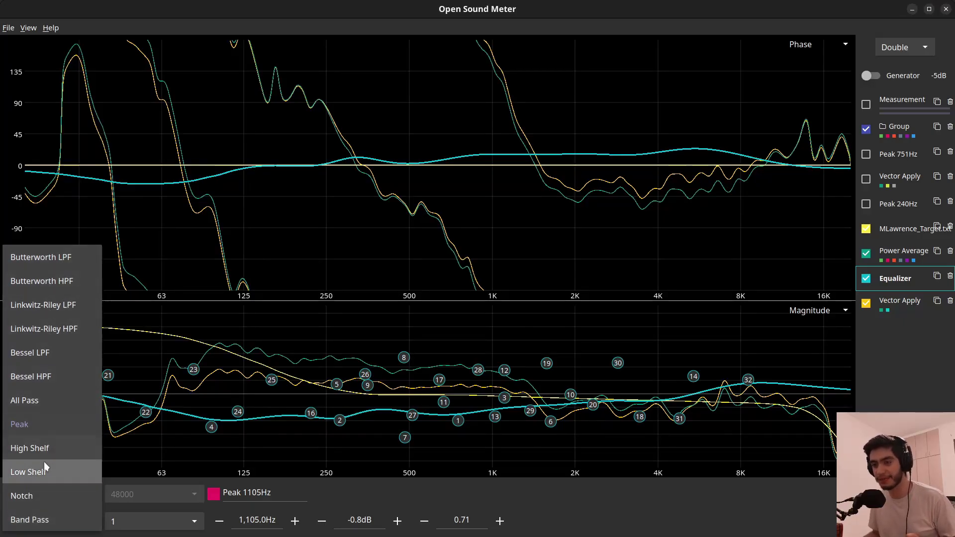
Dismiss the filter type list, keeping the band a 1105 Hz, -0.8 dB peak
key("Escape")
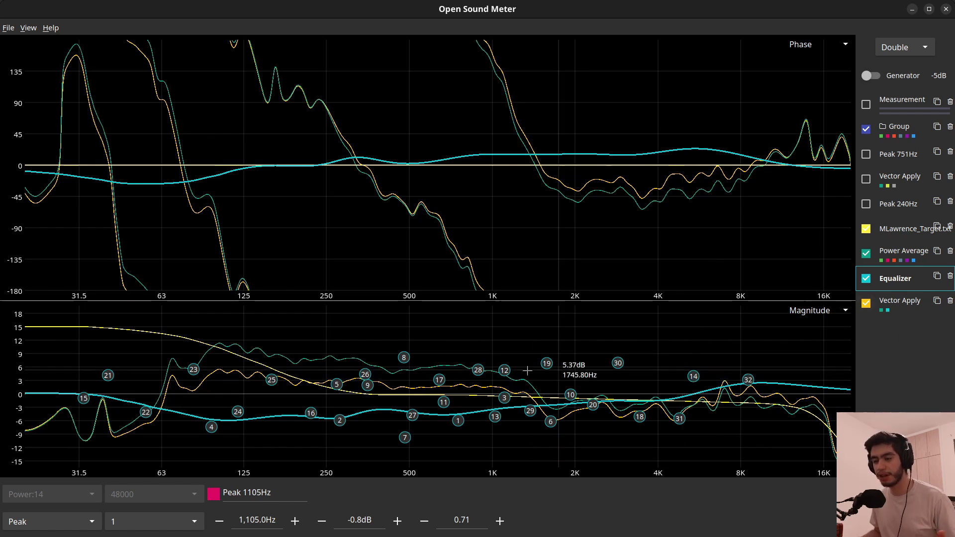
Open the Equalizer's filter list, disable Peak 279Hz, and duplicate then delete a filter
left_click(894, 278)
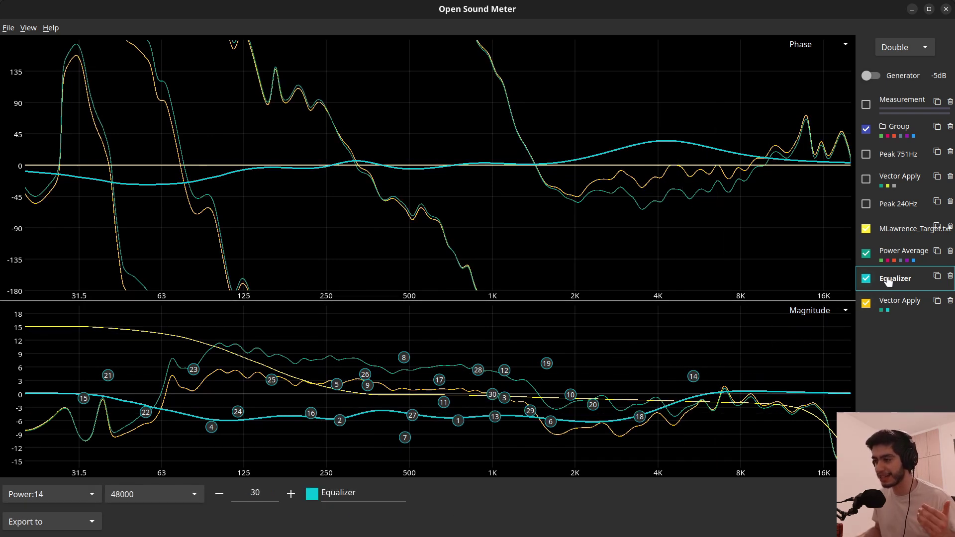
double_click(888, 281)
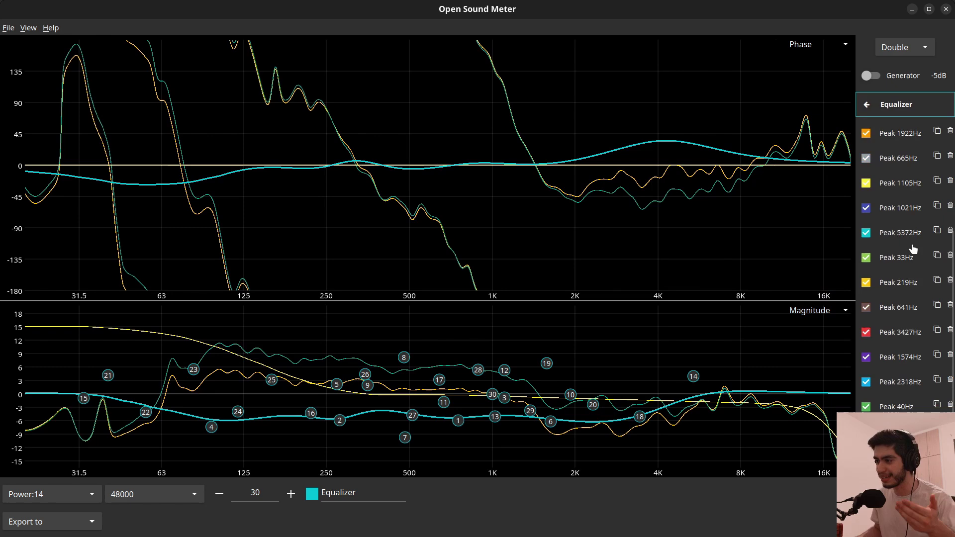
scroll(926, 225, "down", 4)
scroll(909, 254, "up", 5)
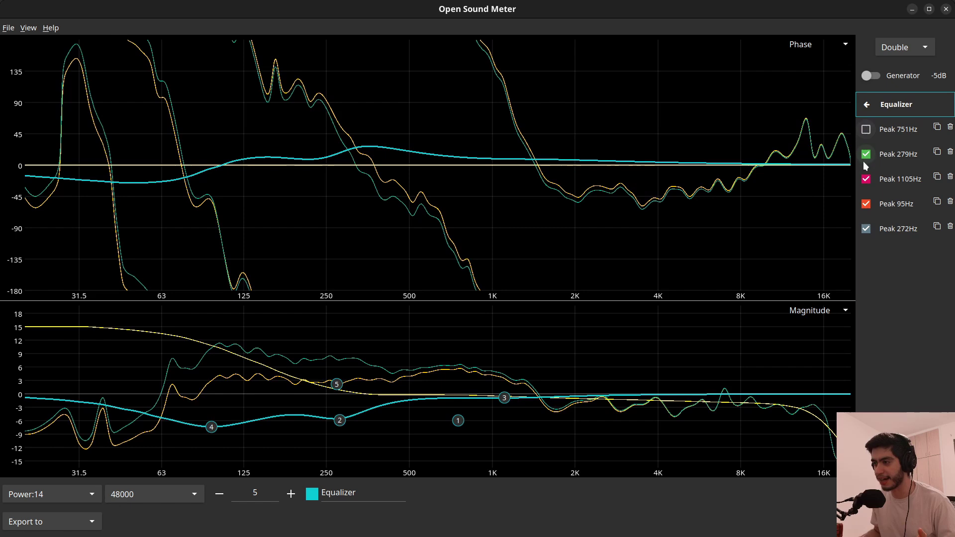
left_click(866, 155)
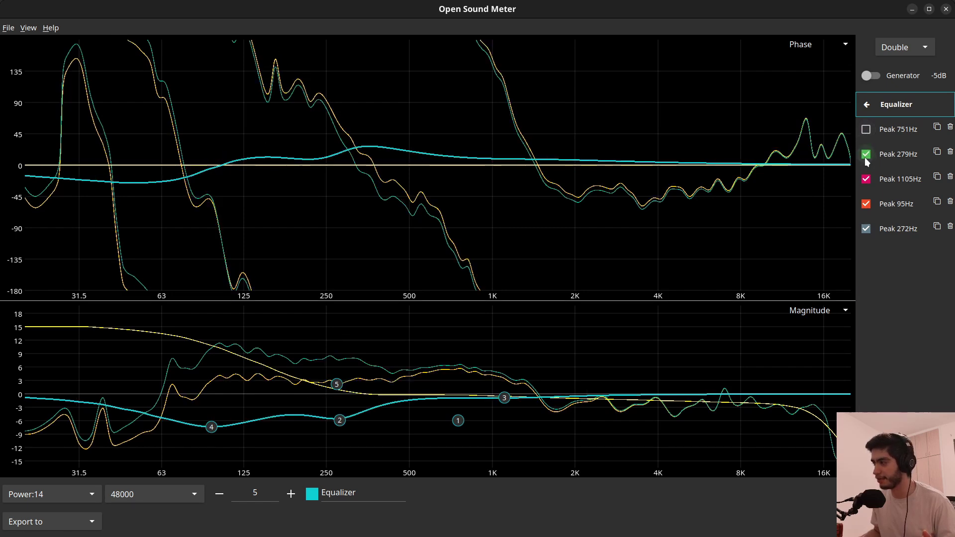
left_click(900, 179)
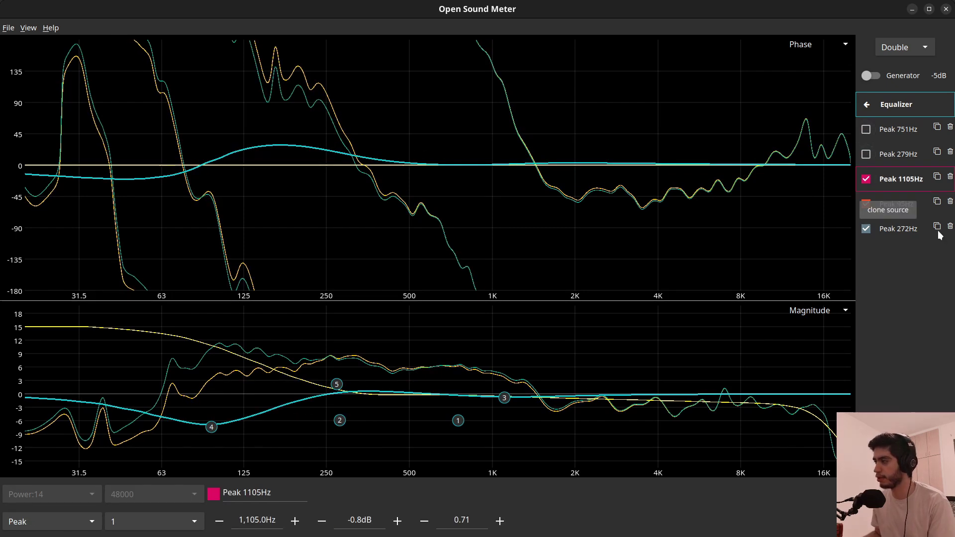
left_click(937, 227)
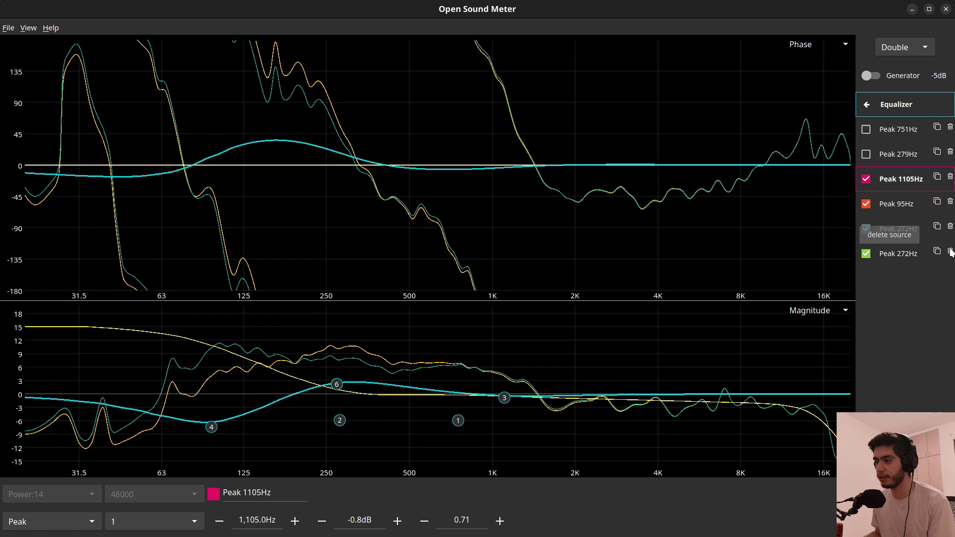
left_click(950, 229)
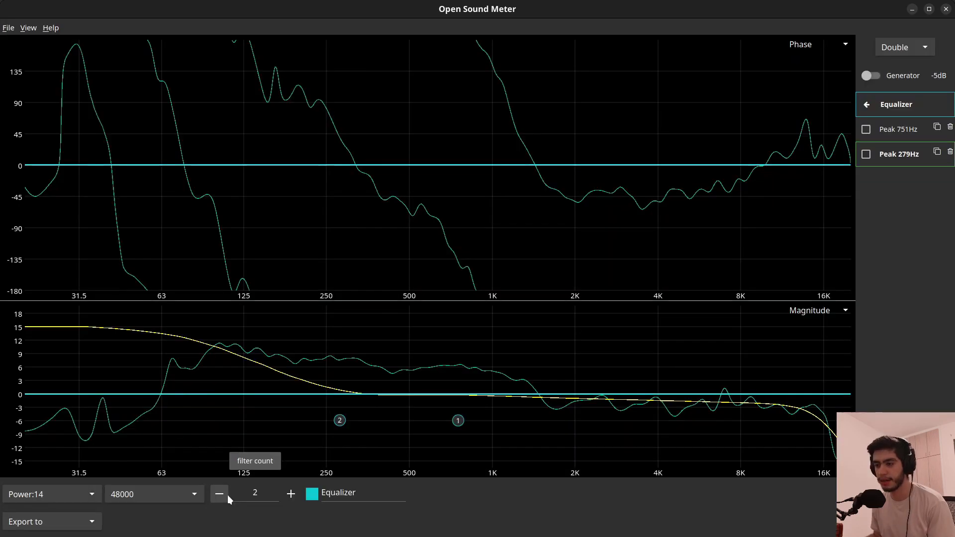
Re-enable Peak 751Hz and tighten the band-pass Q to 2.31
left_click(865, 129)
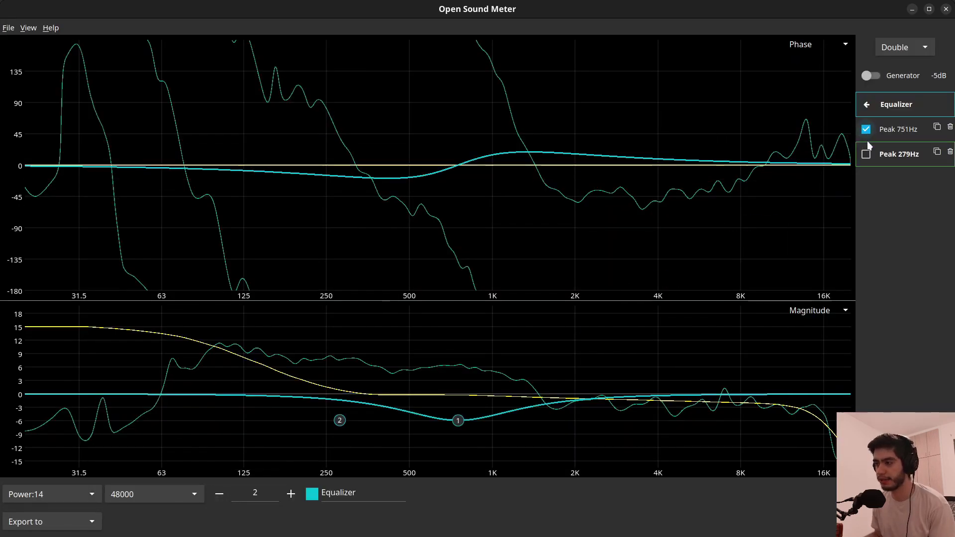
left_click(865, 154)
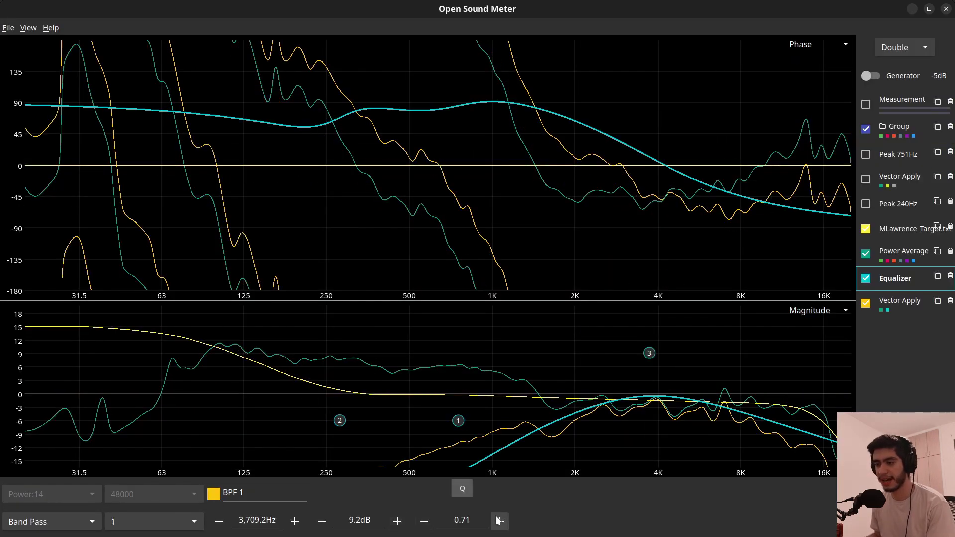
left_click(499, 519)
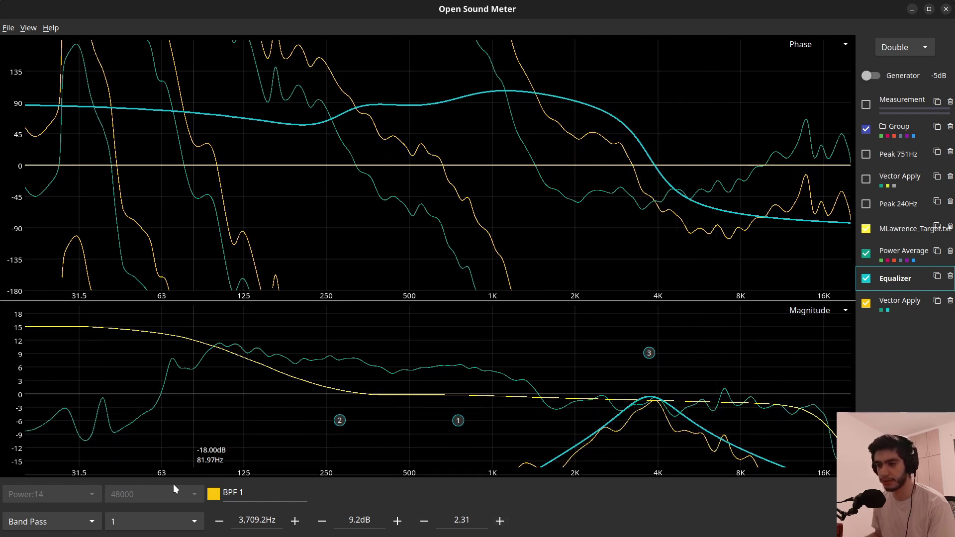
scroll(50, 522, "down", 1)
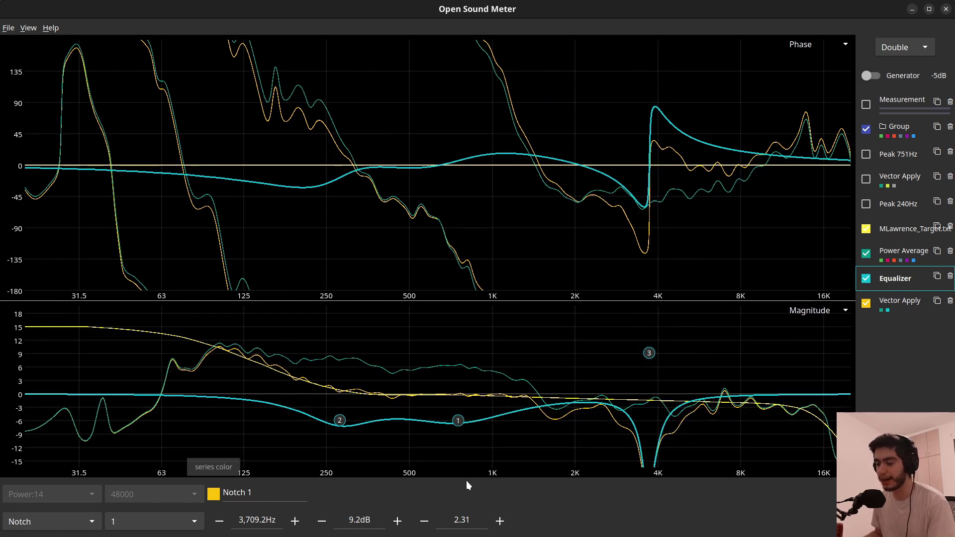
Widen the low-shelf filter's Q and move it down to about 112 Hz
left_click(424, 520)
left_click(425, 520)
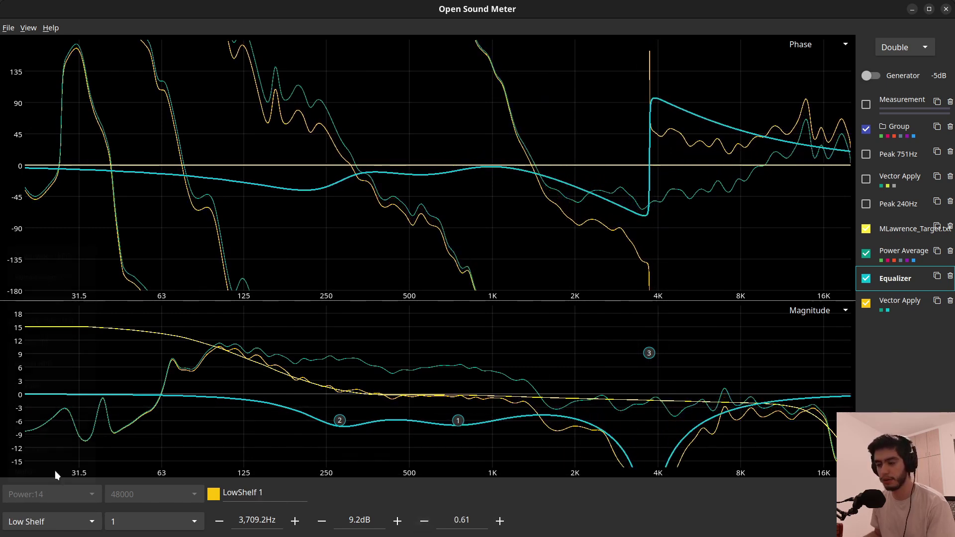
left_click_drag(651, 352, 230, 355)
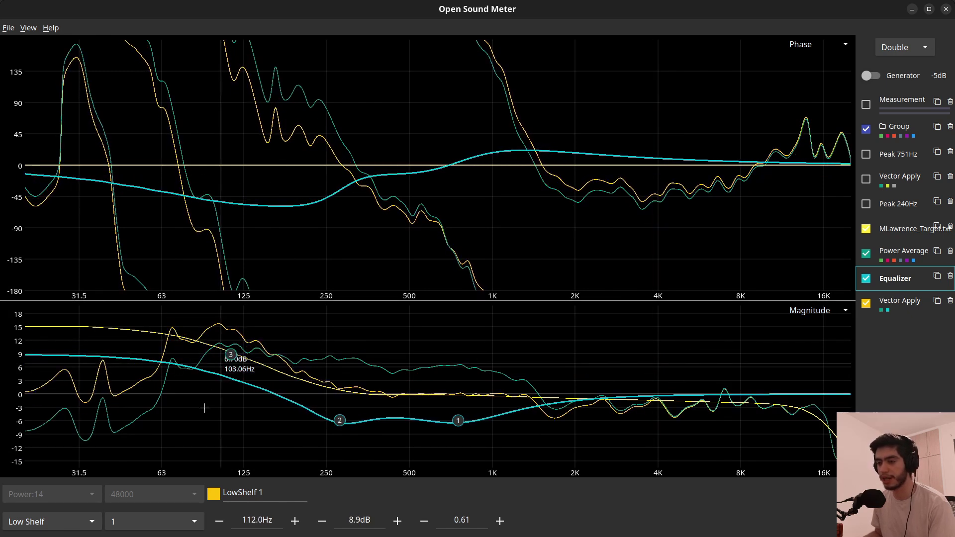
mouse_move(458, 421)
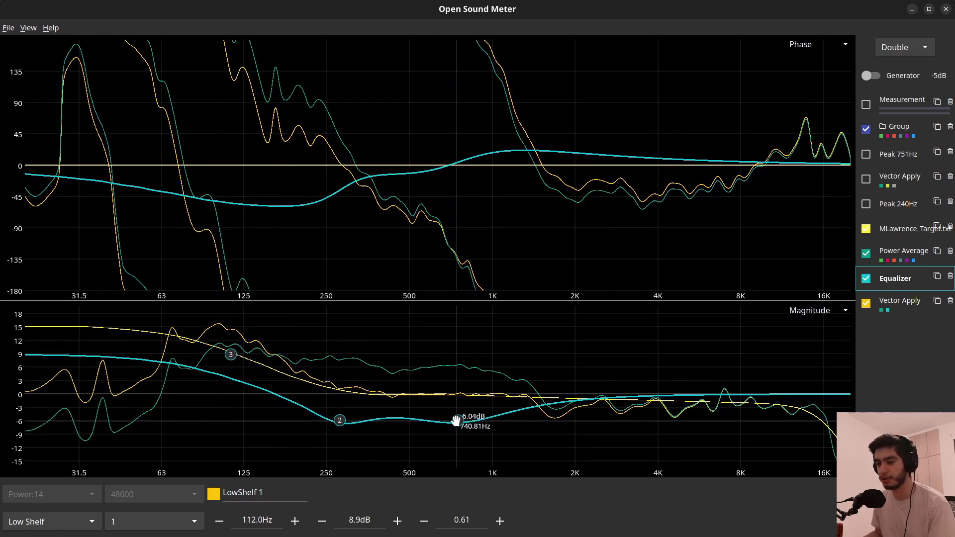
Move filter 1 high and broaden its Q, then undo back to an all-pass near 262 Hz
left_click_drag(457, 422, 847, 348)
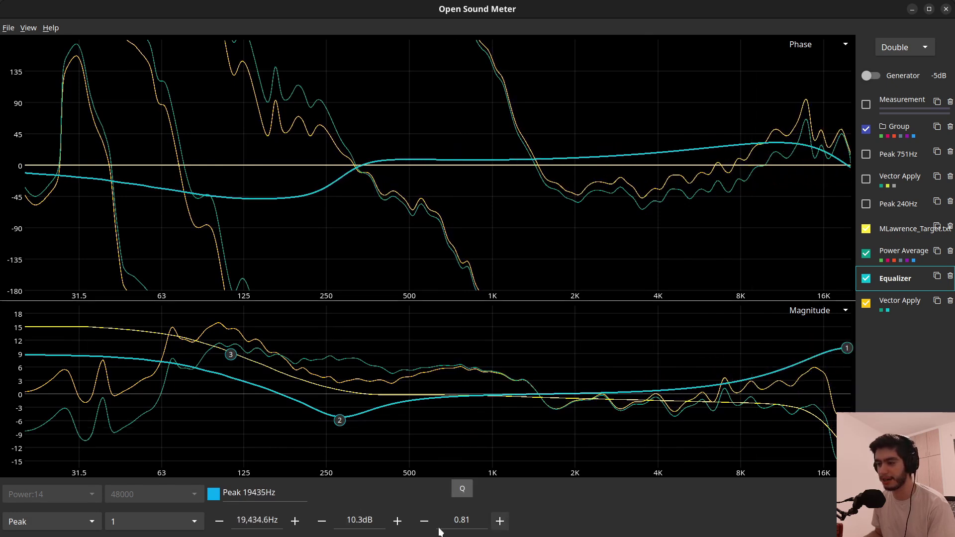
left_click(424, 521)
left_click(424, 520)
left_click(424, 521)
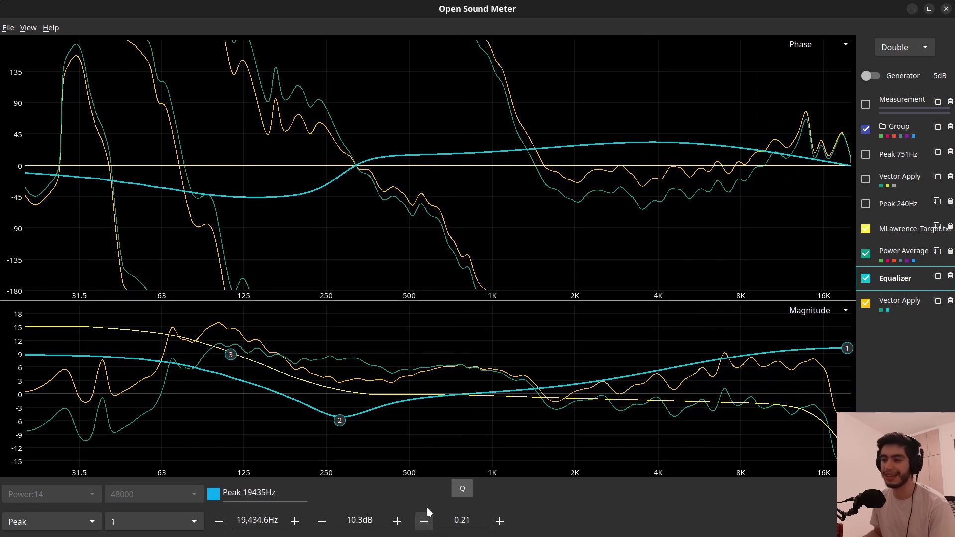
key("ctrl+z")
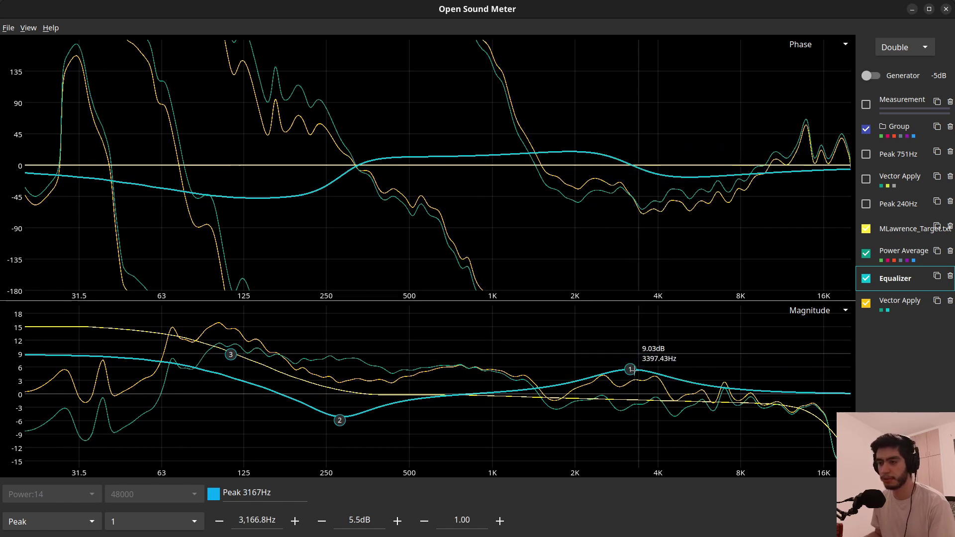
key("ctrl+z")
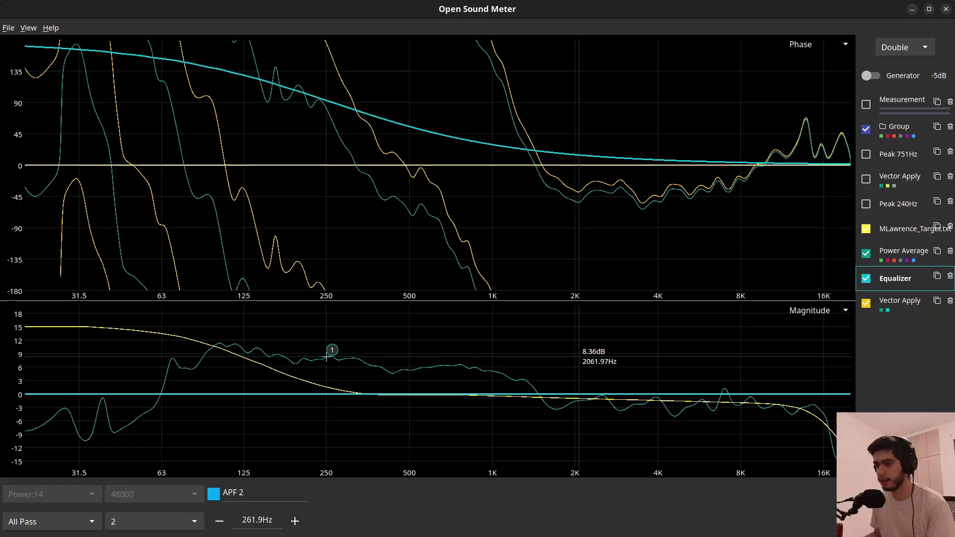
Drag the all-pass filter down to about 148 Hz and set its order to 4
mouse_move(332, 350)
left_mouse_down()
mouse_move(338, 373)
mouse_move(298, 384)
mouse_move(449, 378)
mouse_move(308, 382)
left_mouse_up()
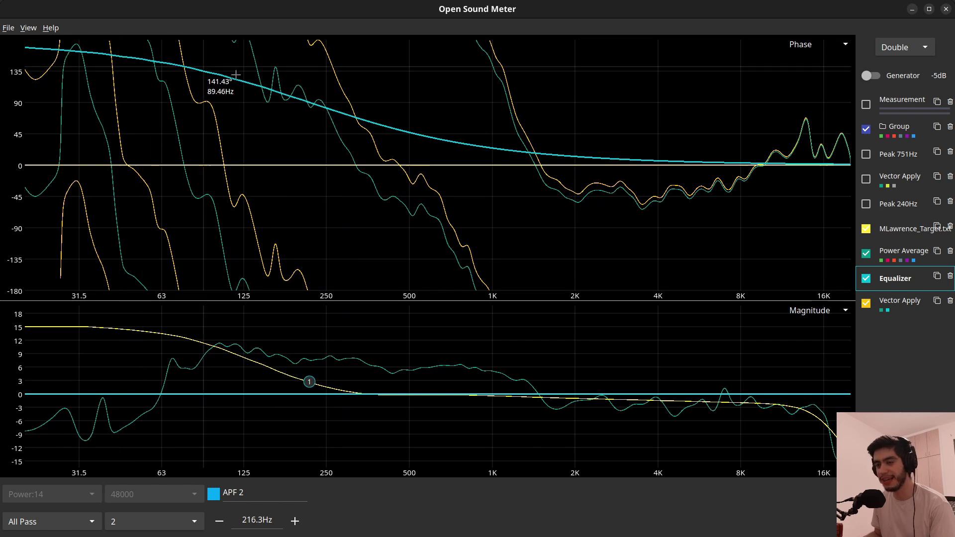
left_click(747, 142)
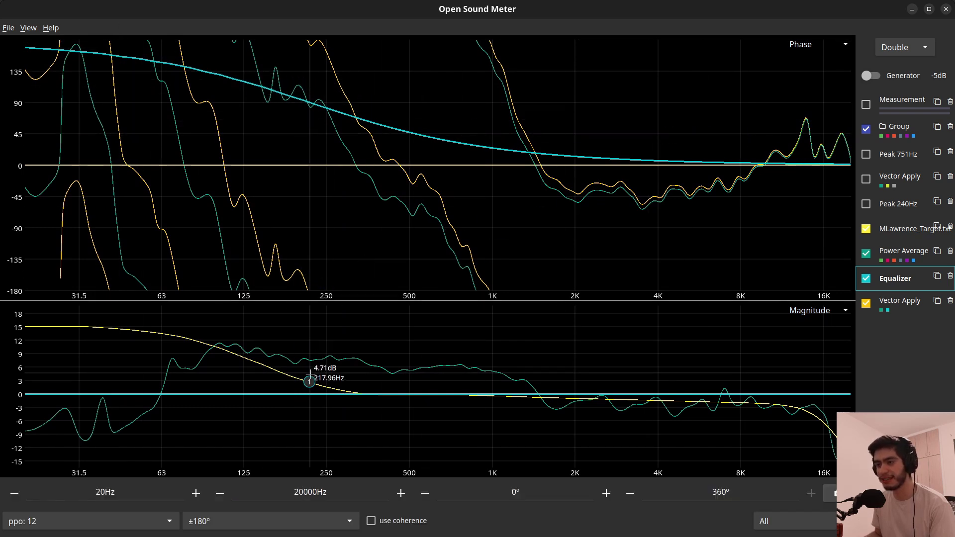
left_click_drag(308, 382, 264, 385)
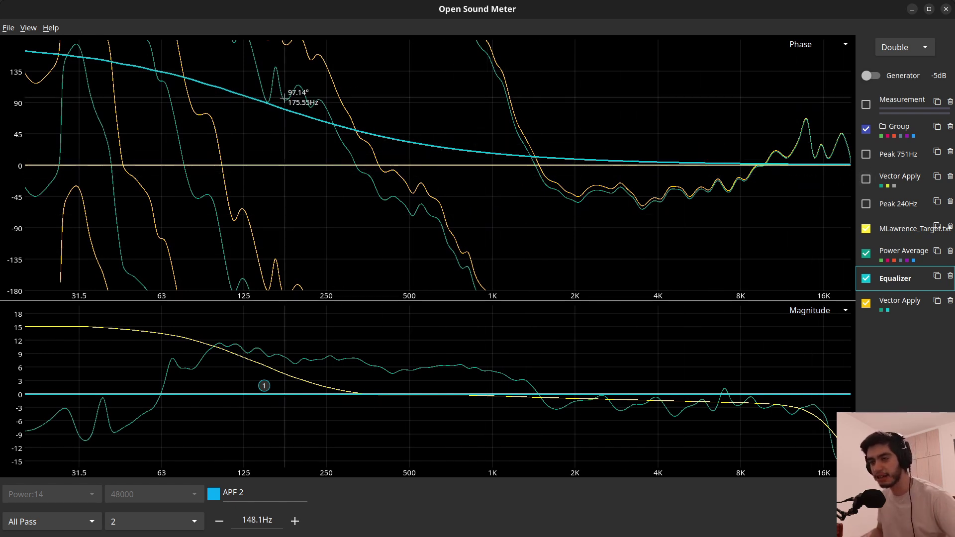
left_click(158, 528)
left_click(157, 528)
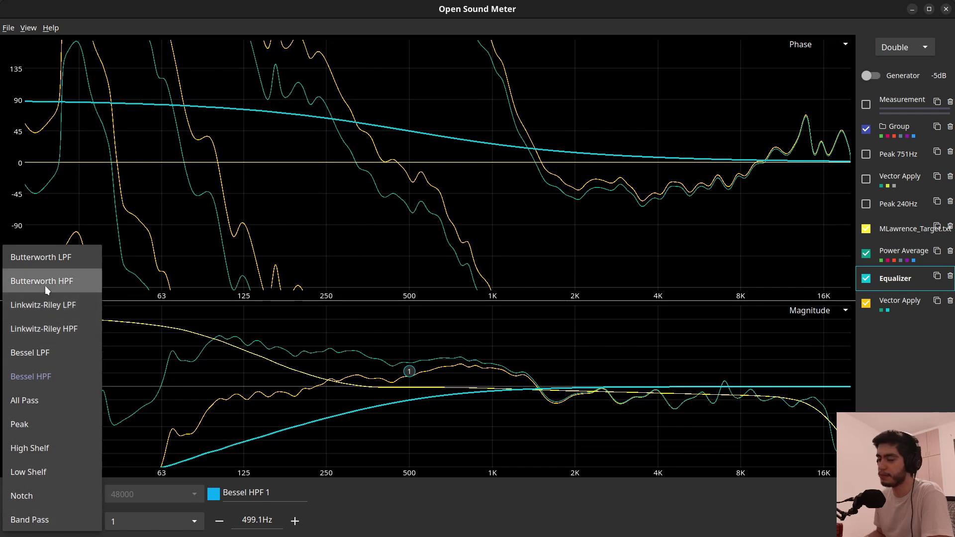
Make the band an 8th-order Linkwitz-Riley HPF with its cutoff at 256.5 Hz
left_click(36, 328)
left_click(50, 521)
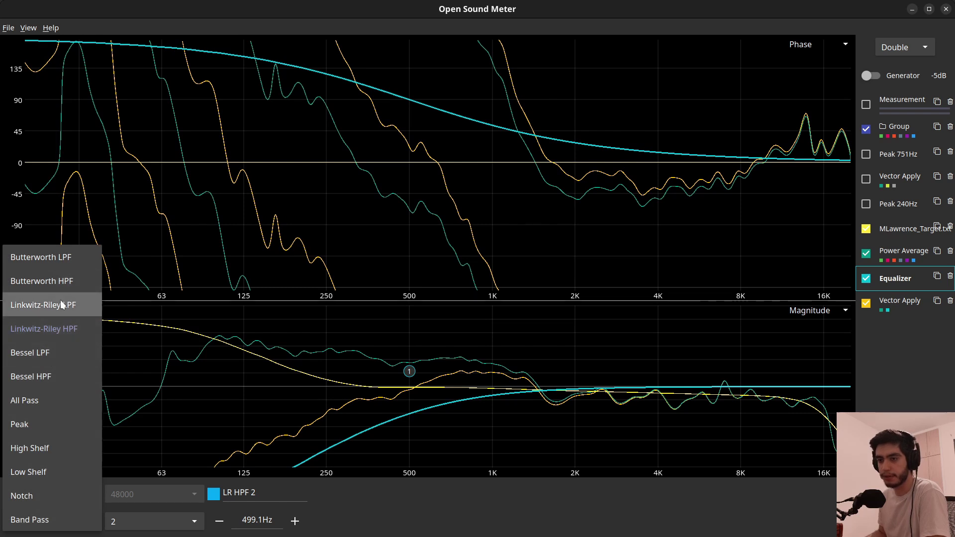
left_click(172, 521)
left_click(149, 445)
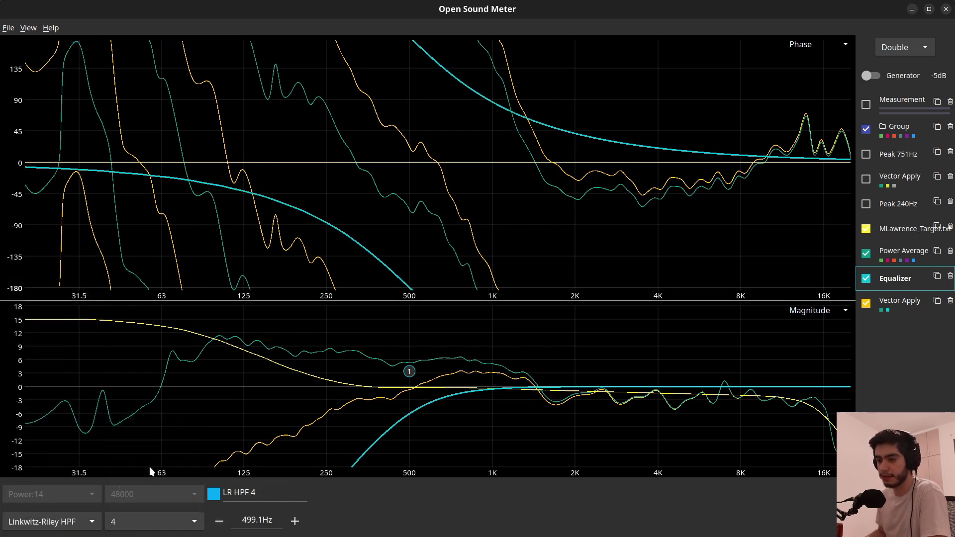
left_click(139, 527)
left_click(139, 498)
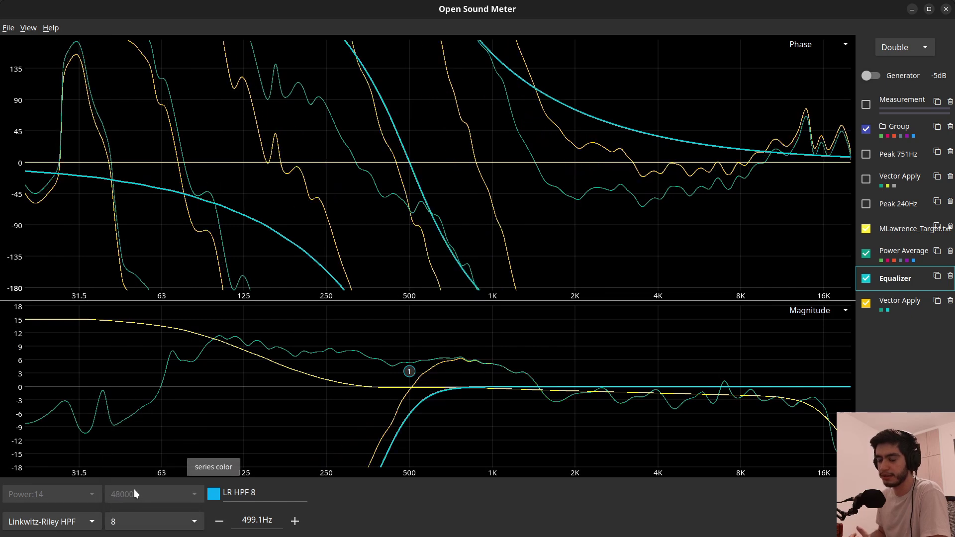
left_click_drag(409, 372, 329, 387)
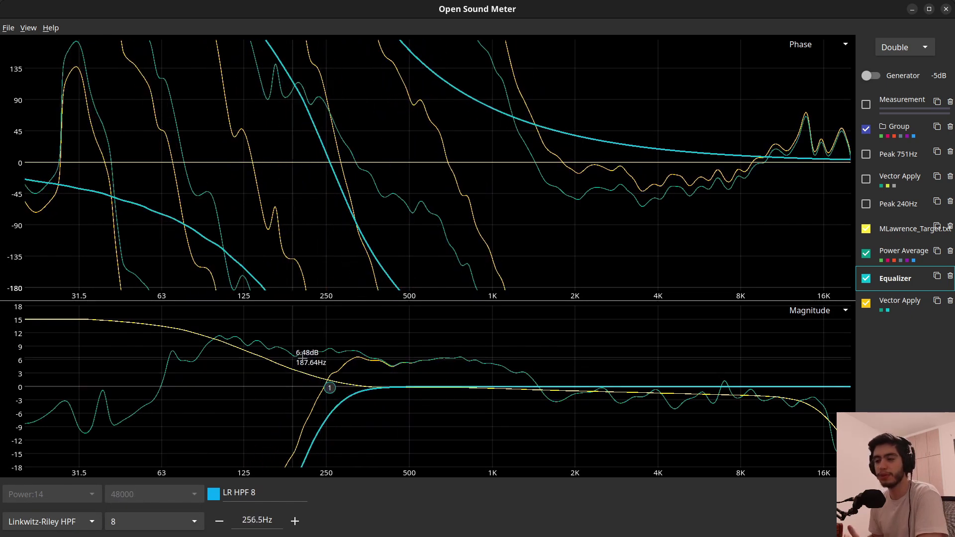